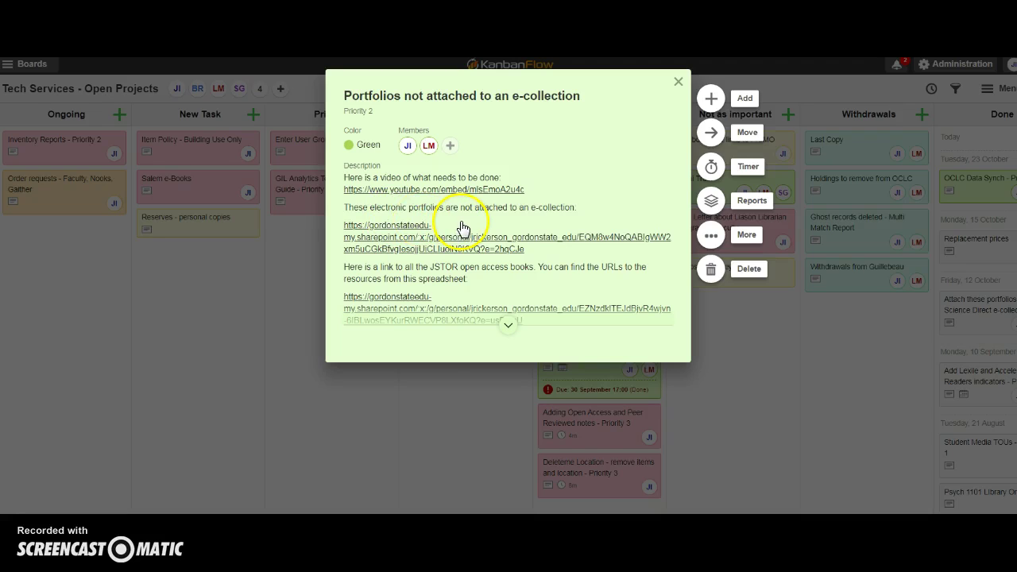
# - Open the linked spreadsheet of portfolios not attached to an e-collection and copy the MMS Id for Art of Fugue: Bach Fugues for Keyboard
pyautogui.click(532, 237)
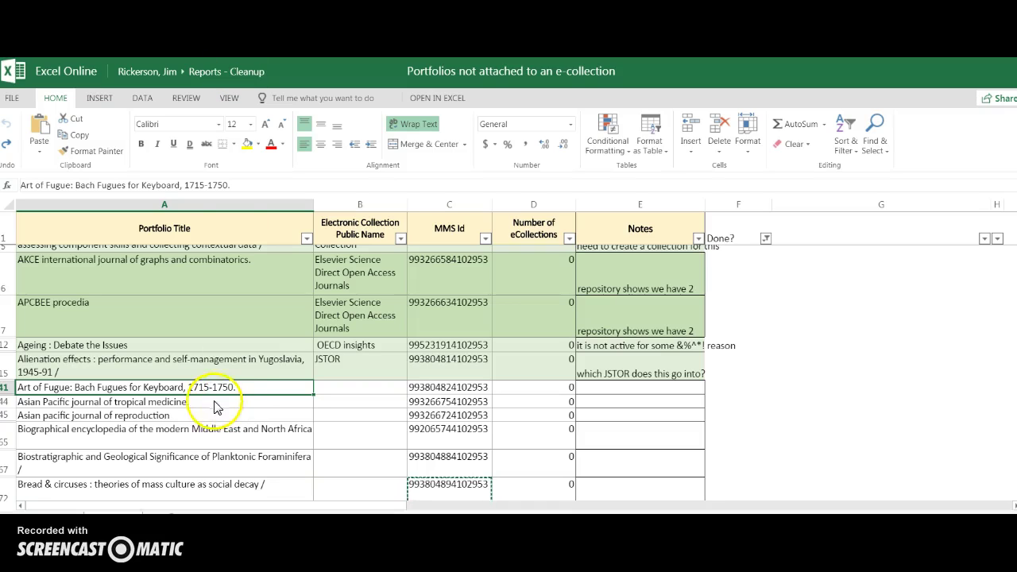
pyautogui.moveTo(21, 186); pyautogui.dragTo(228, 185)
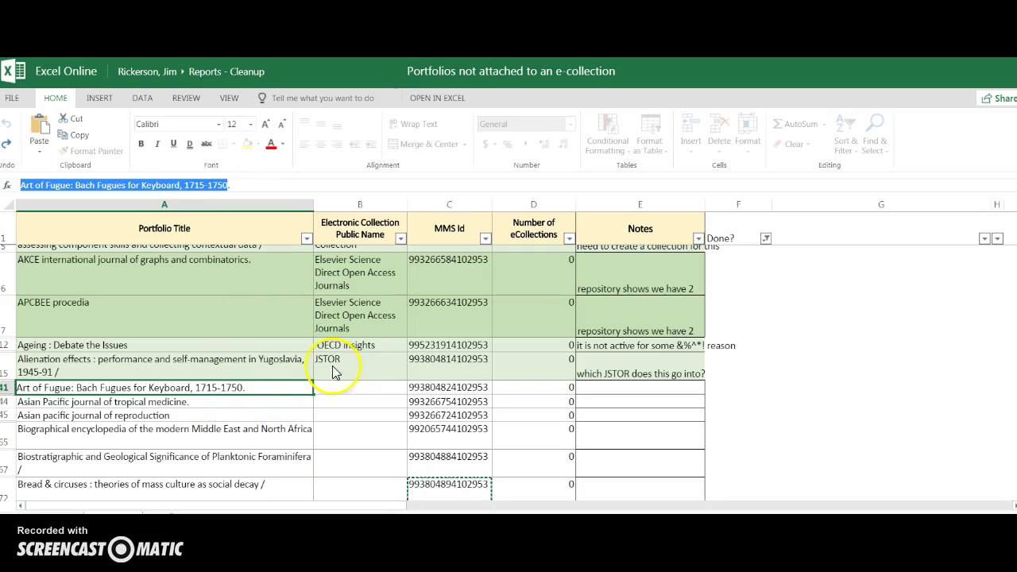
pyautogui.click(434, 388)
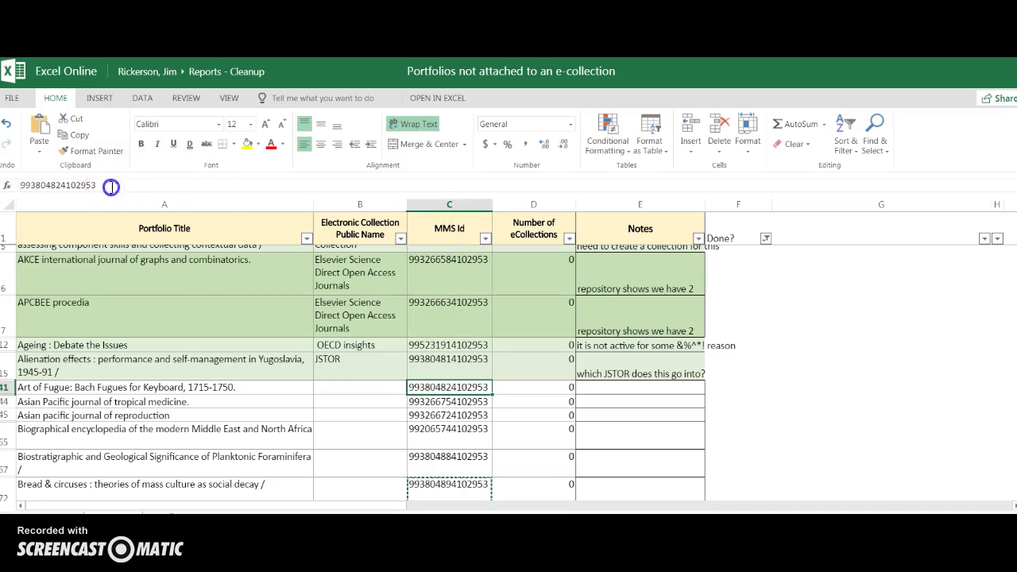
pyautogui.moveTo(136, 188); pyautogui.dragTo(13, 189)
pyautogui.hotkey('ctrl', 'c')
pyautogui.click(460, 389)
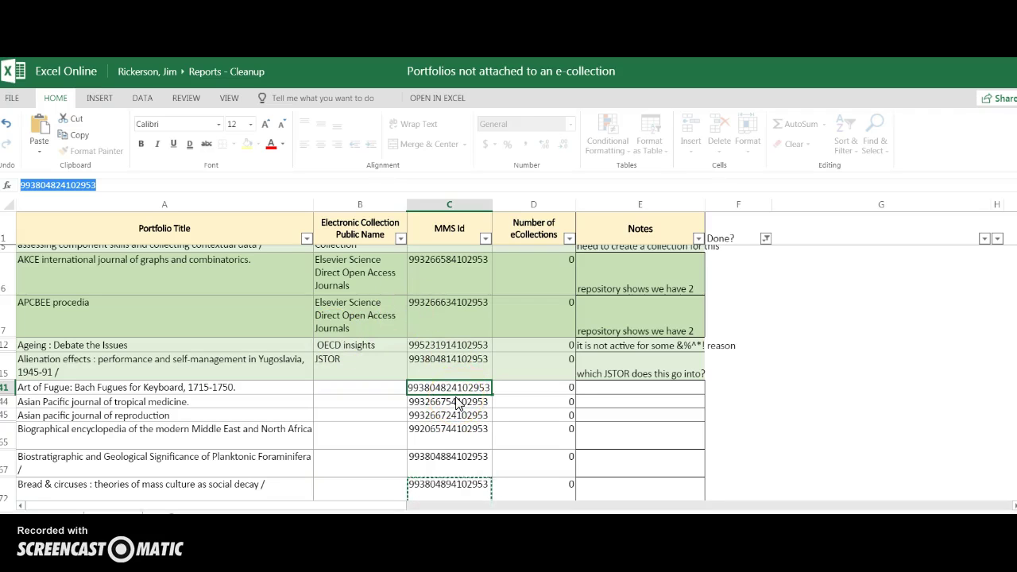
pyautogui.hotkey('ctrl', 'Tab')
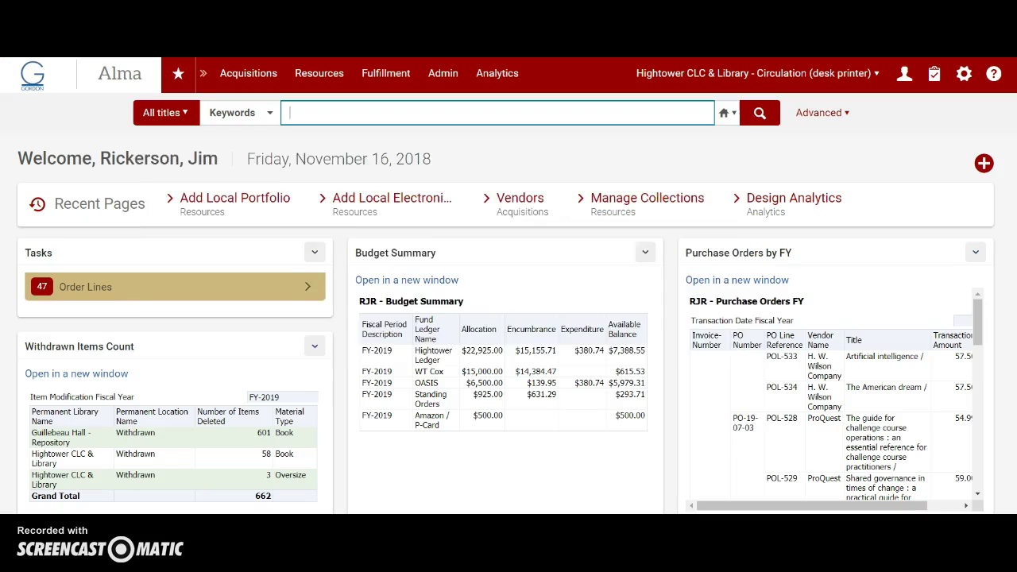
pyautogui.click(386, 73)
pyautogui.click(340, 109)
pyautogui.hotkey('ctrl', 'v')
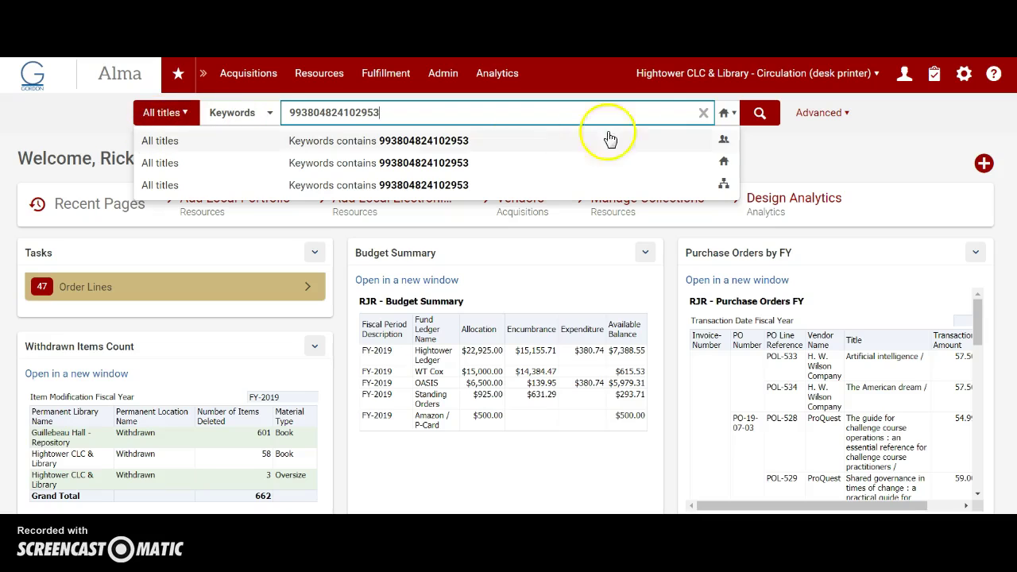
pyautogui.click(755, 115)
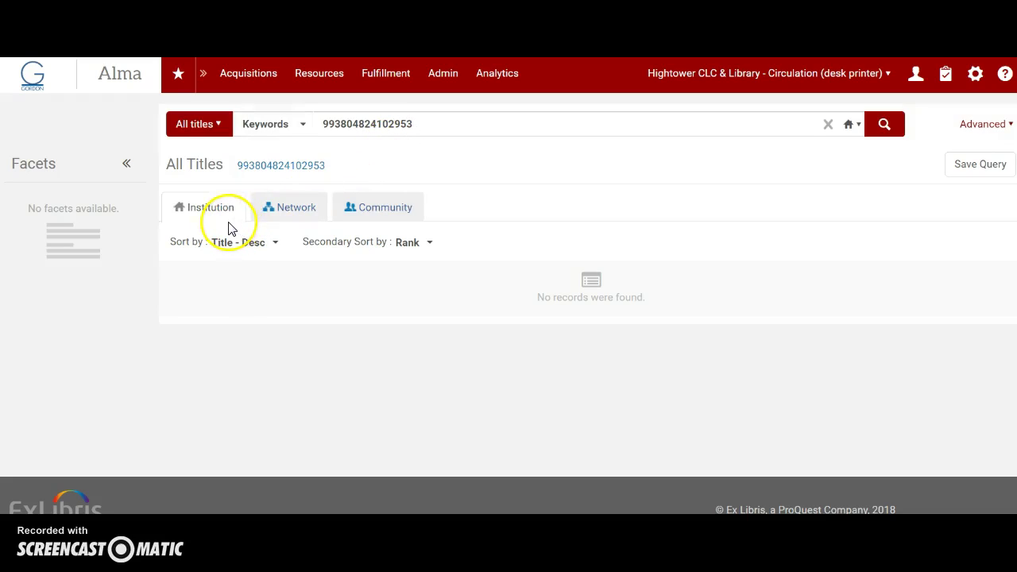
pyautogui.click(197, 226)
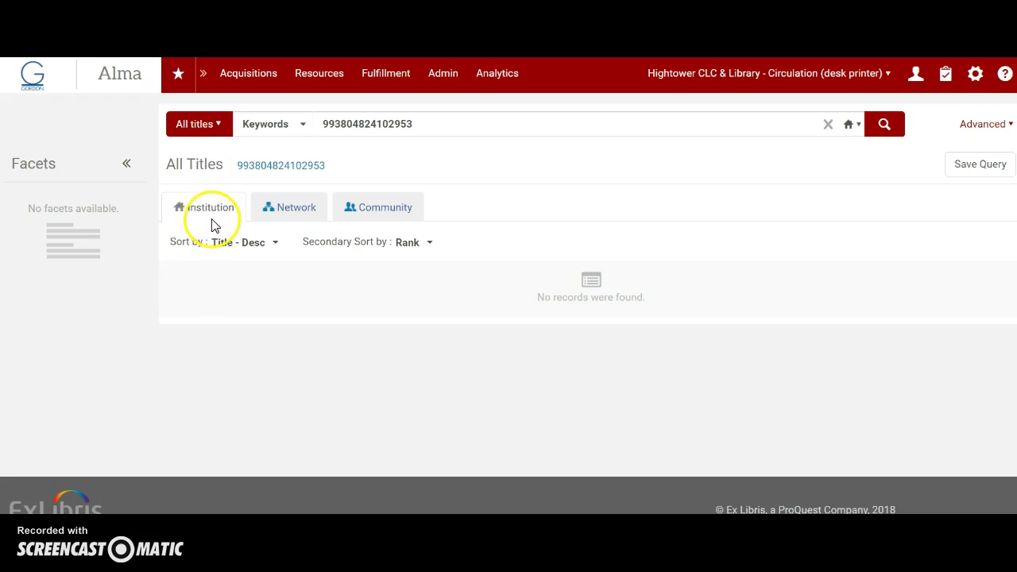
pyautogui.click(292, 213)
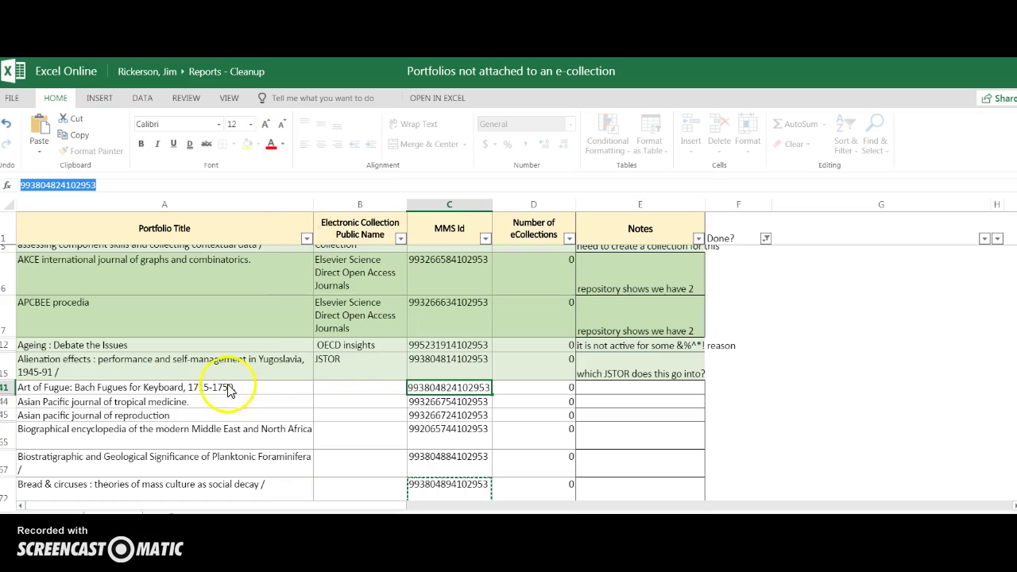
# - Copy the title Art of Fugue: Bach Fugues for Keyboard, 1715-1750 from the spreadsheet and search Alma's network titles for it
pyautogui.click(223, 388)
pyautogui.moveTo(229, 185); pyautogui.dragTo(22, 185)
pyautogui.hotkey('ctrl', 'c')
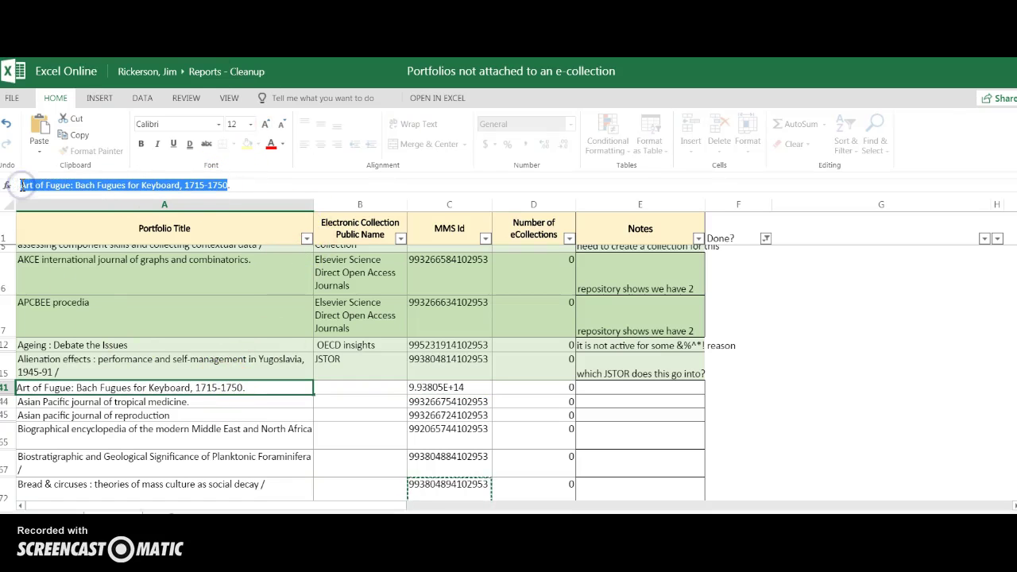
pyautogui.hotkey('ctrl', 'Tab')
pyautogui.doubleClick(314, 124)
pyautogui.hotkey('ctrl', 'v')
pyautogui.click(885, 124)
pyautogui.click(472, 373)
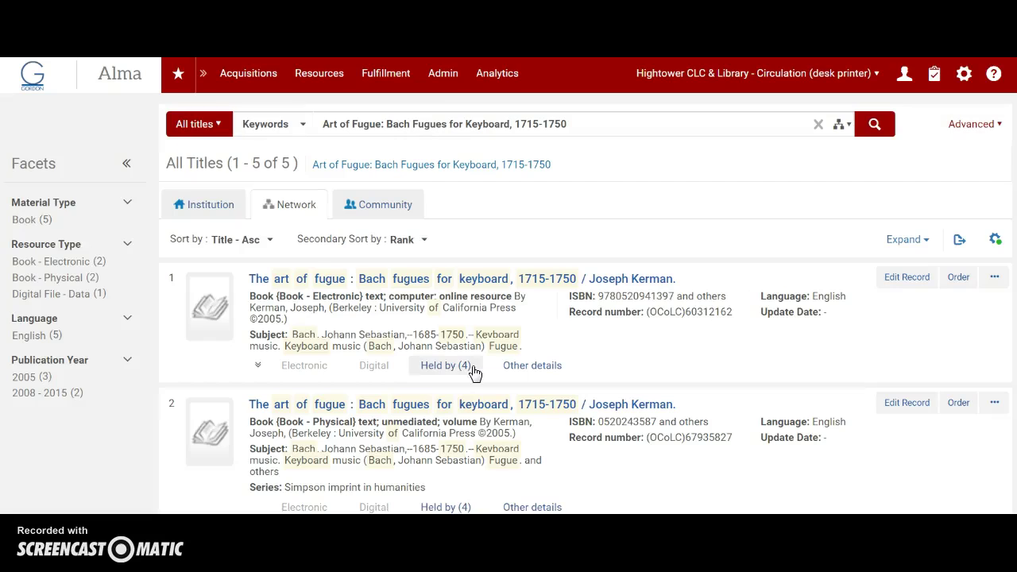
# - Compare the resource formats and OCLC record numbers of the first two Art of Fugue network results
pyautogui.scroll(-1, 445, 389)
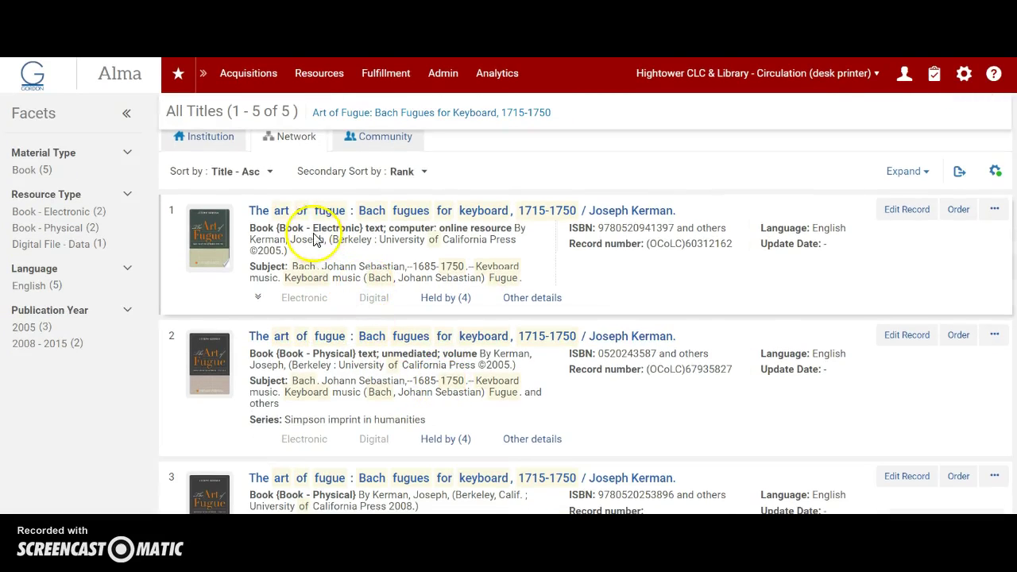
pyautogui.moveTo(313, 228); pyautogui.dragTo(362, 228)
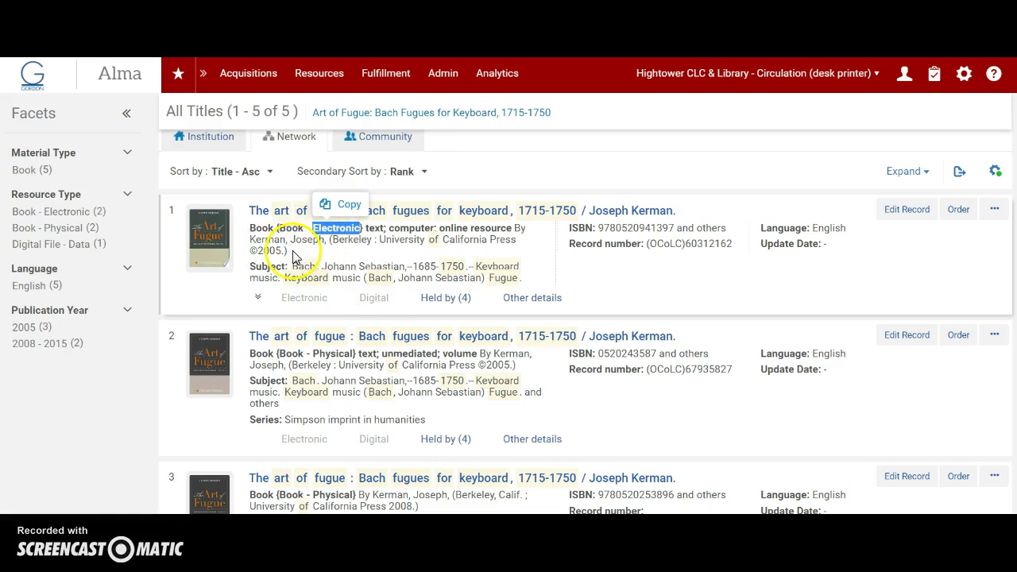
pyautogui.scroll(-2, 368, 284)
pyautogui.scroll(-3, 368, 284)
pyautogui.scroll(2, 429, 295)
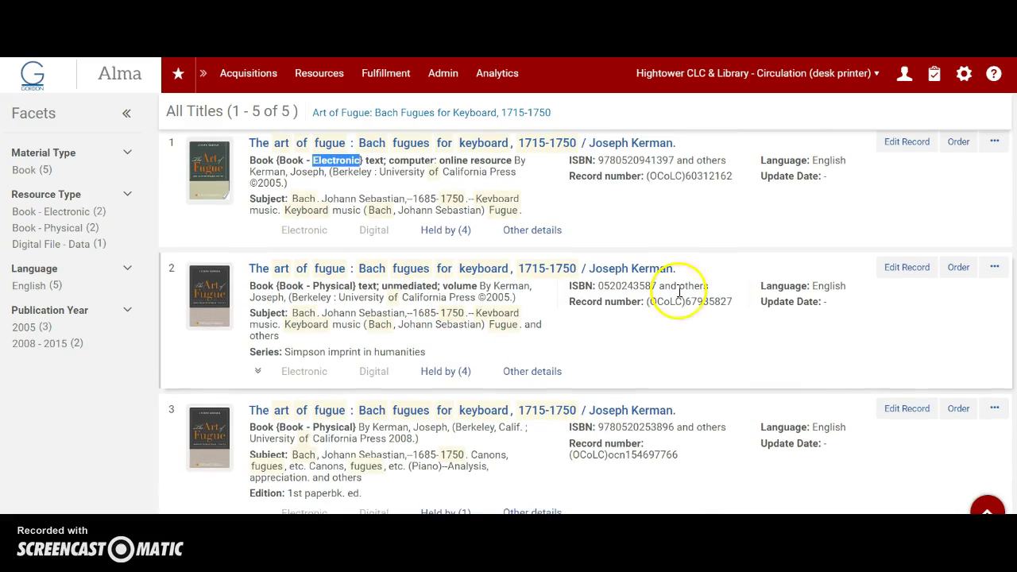
pyautogui.moveTo(685, 177); pyautogui.dragTo(735, 178)
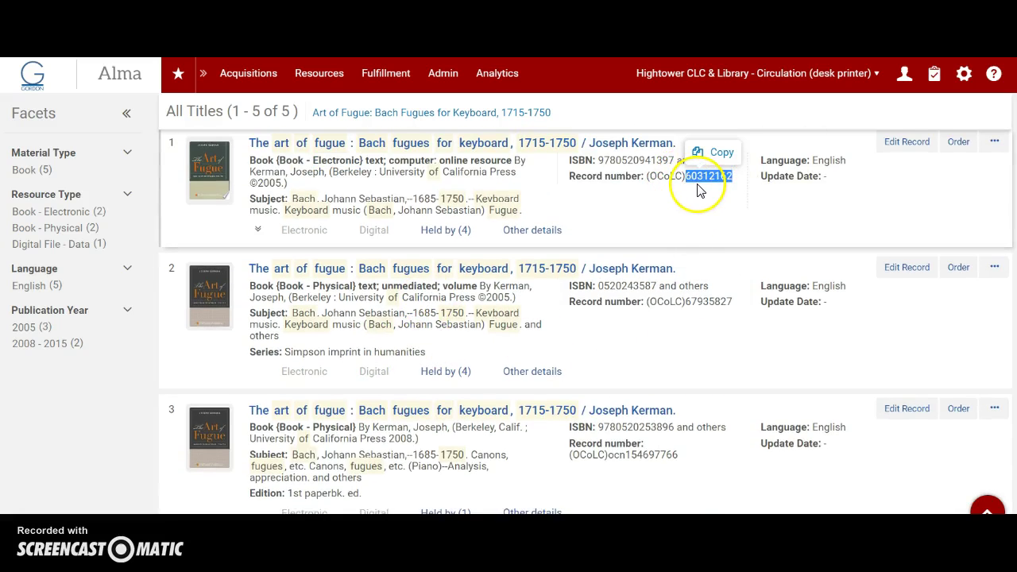
pyautogui.moveTo(683, 303); pyautogui.dragTo(747, 307)
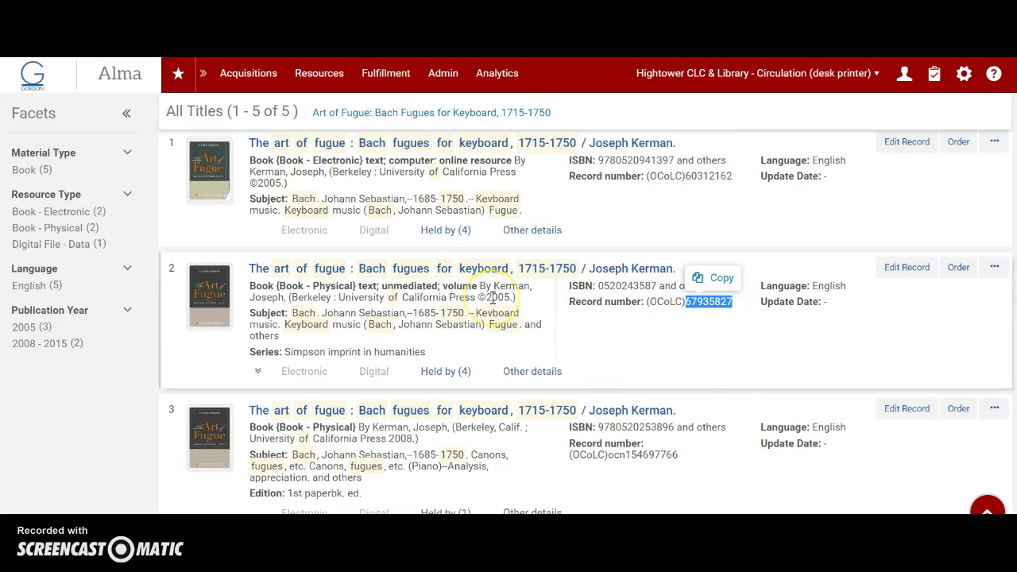
pyautogui.doubleClick(335, 287)
pyautogui.scroll(-2, 381, 350)
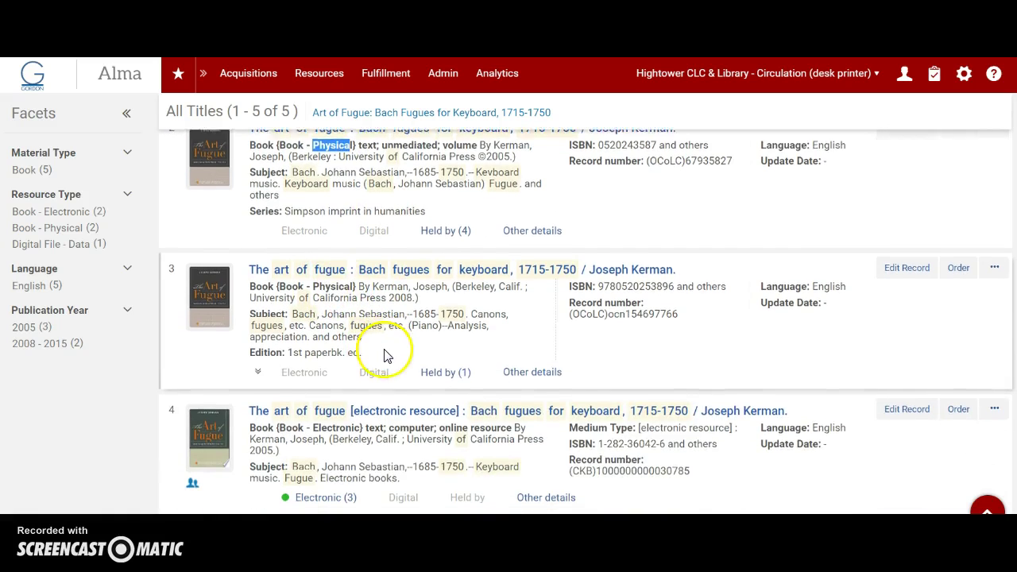
# - Examine the formats and record numbers of the fourth and fifth results, and check which institution holds the fifth
pyautogui.scroll(-2, 387, 356)
pyautogui.moveTo(313, 299); pyautogui.dragTo(363, 300)
pyautogui.click(564, 343)
pyautogui.moveTo(564, 343); pyautogui.dragTo(695, 345)
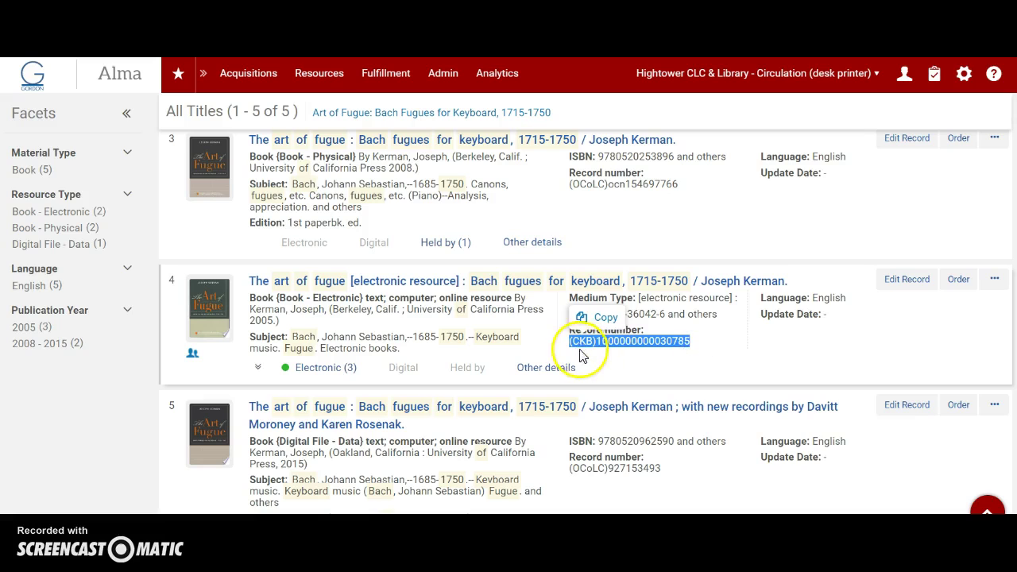
pyautogui.moveTo(577, 342); pyautogui.dragTo(592, 344)
pyautogui.scroll(-3, 592, 344)
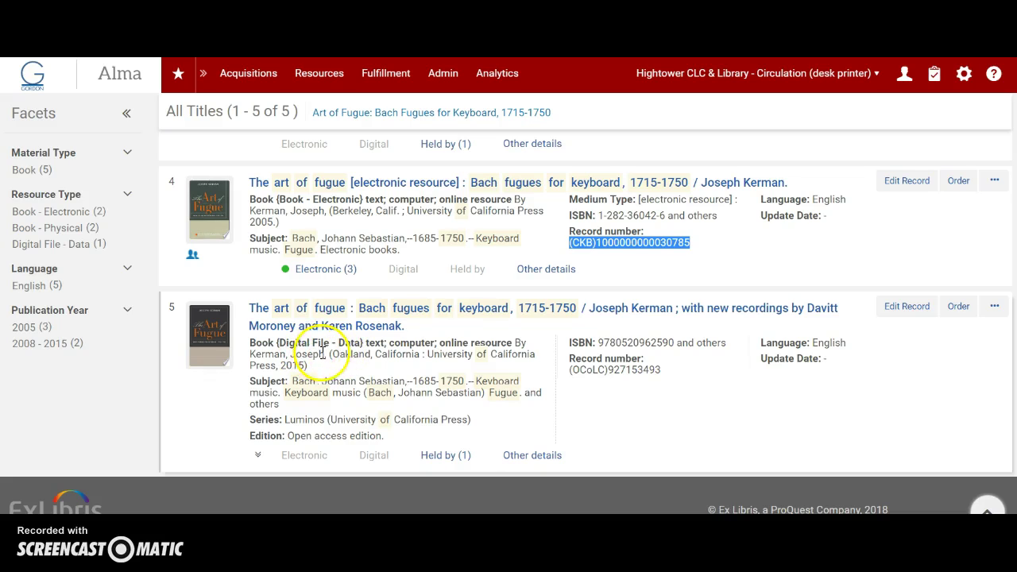
pyautogui.moveTo(610, 372); pyautogui.dragTo(672, 373)
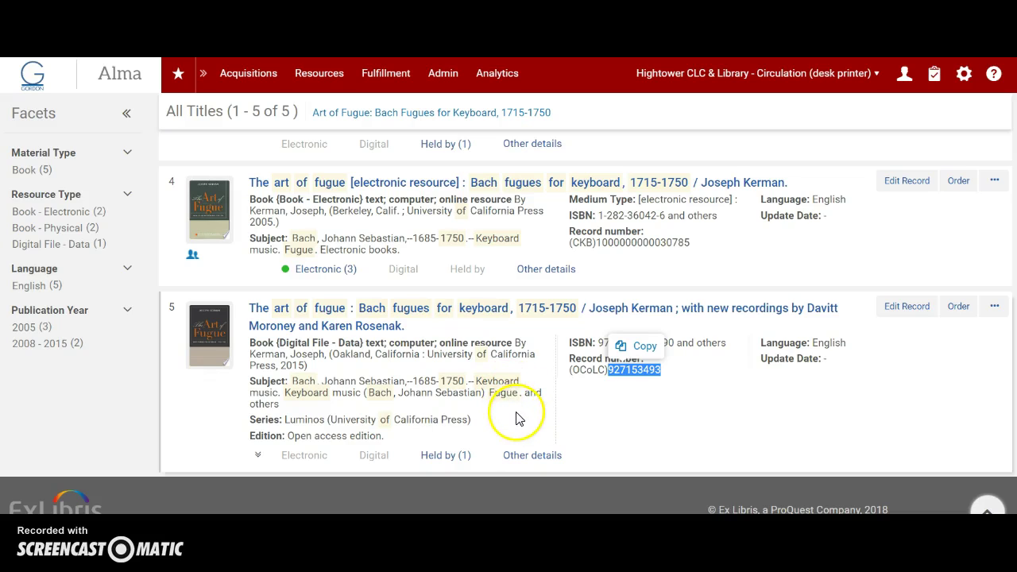
pyautogui.click(451, 455)
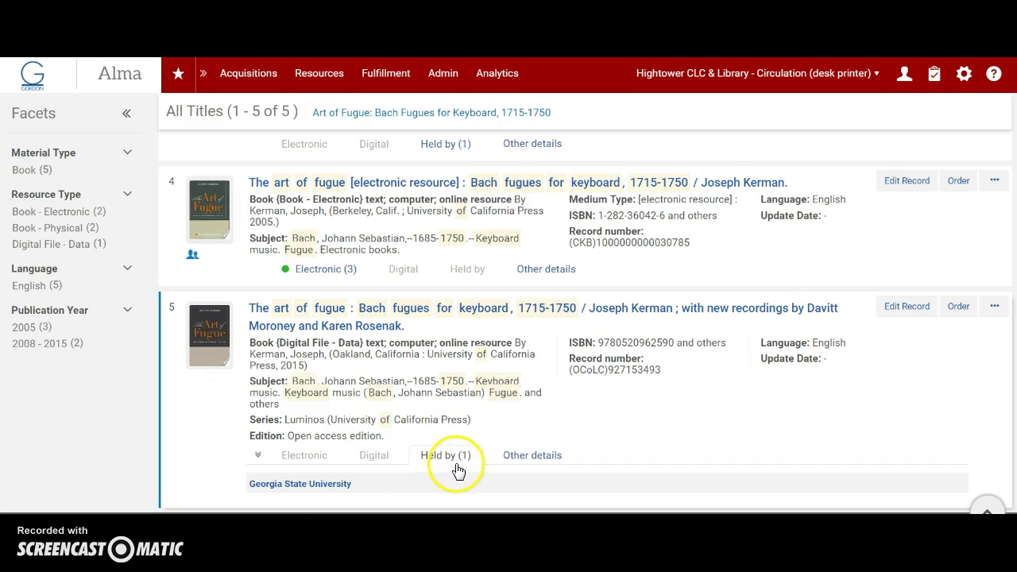
pyautogui.click(305, 486)
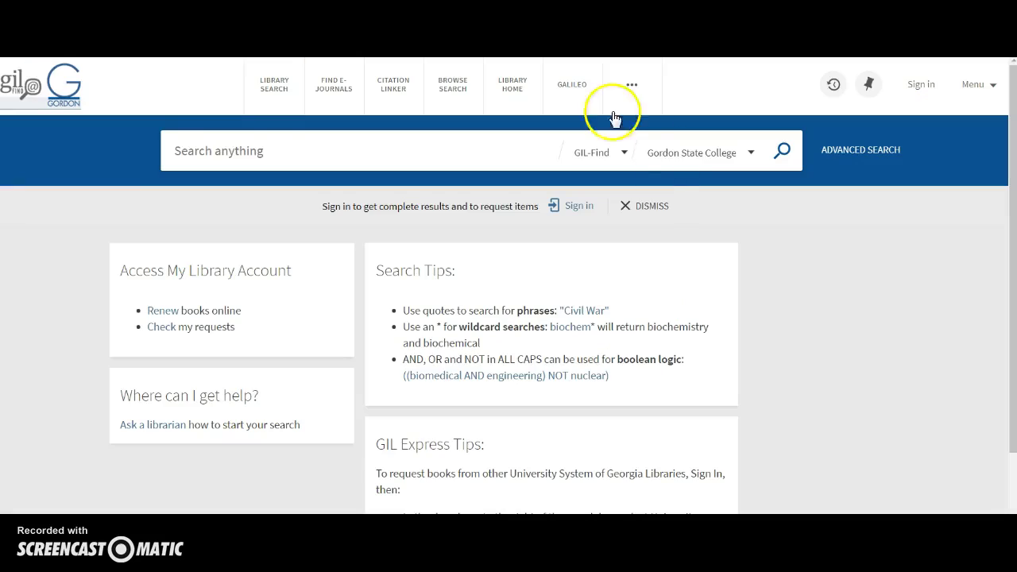
# - Search the Gordon State College GIL-Find catalog for Art of Fugue: Bach Fugues for Keyboard, 1715-1750
pyautogui.click(260, 155)
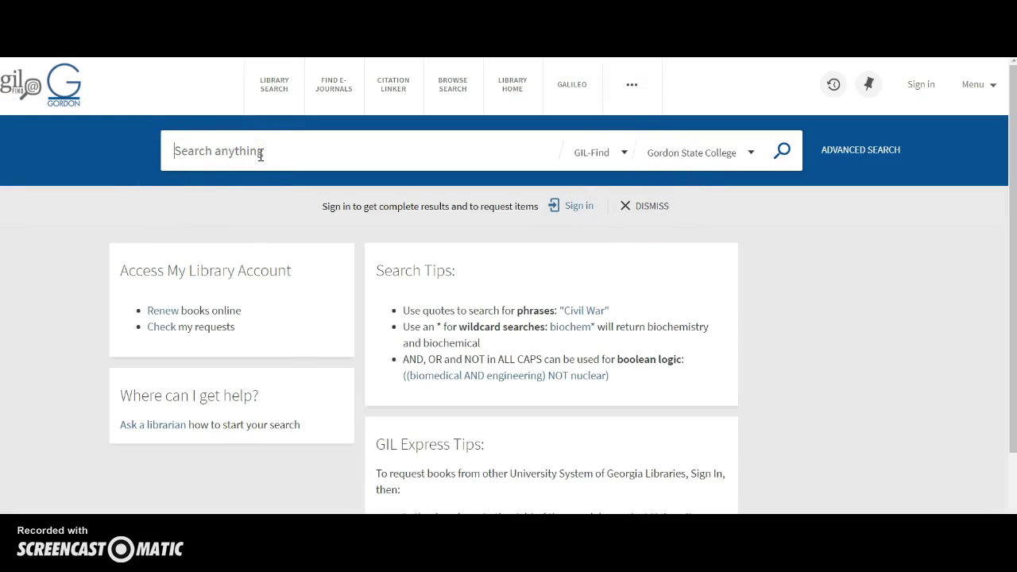
pyautogui.write('Art of Fugue: Bach Fugues for Keyboard, 1715-1750')
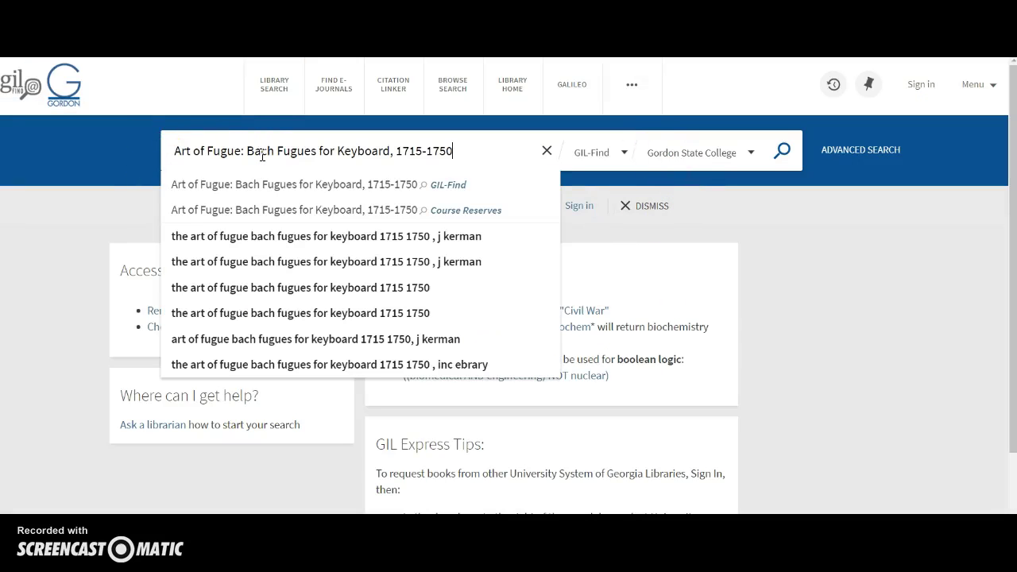
pyautogui.click(782, 151)
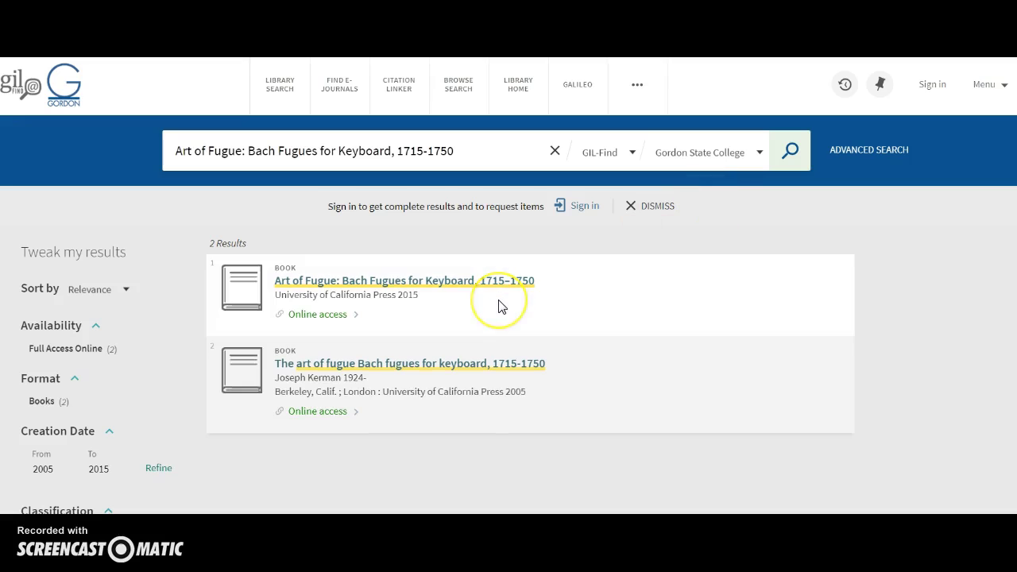
# - Open the full record of the 2005 edition and review its details and online availability
pyautogui.click(404, 286)
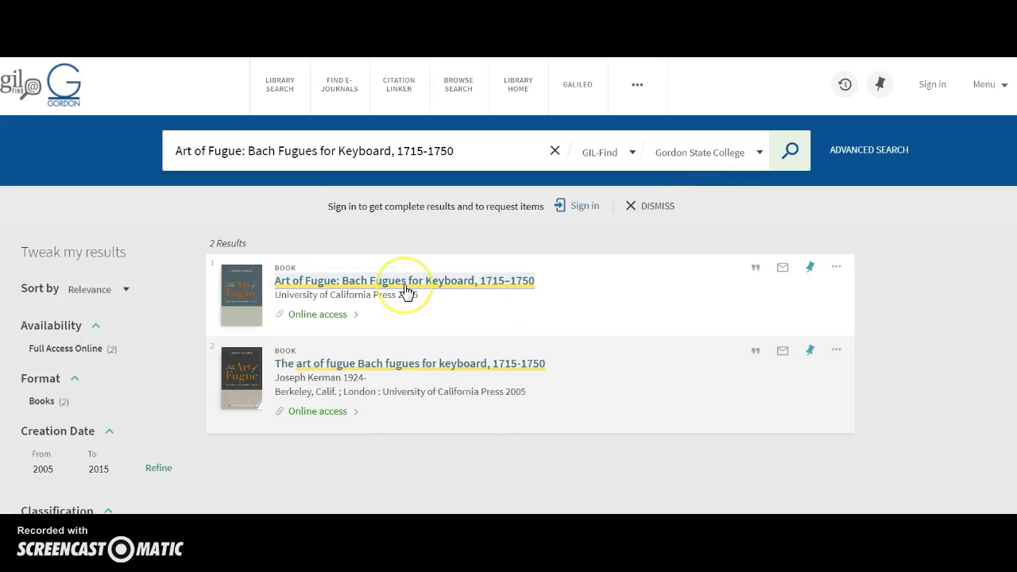
pyautogui.click(320, 377)
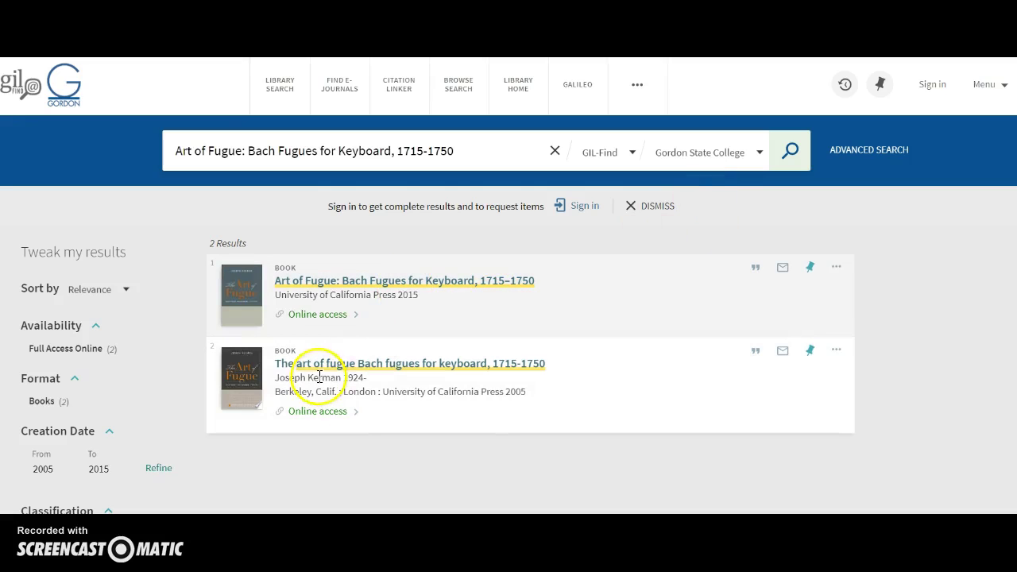
pyautogui.click(320, 363)
pyautogui.click(299, 366)
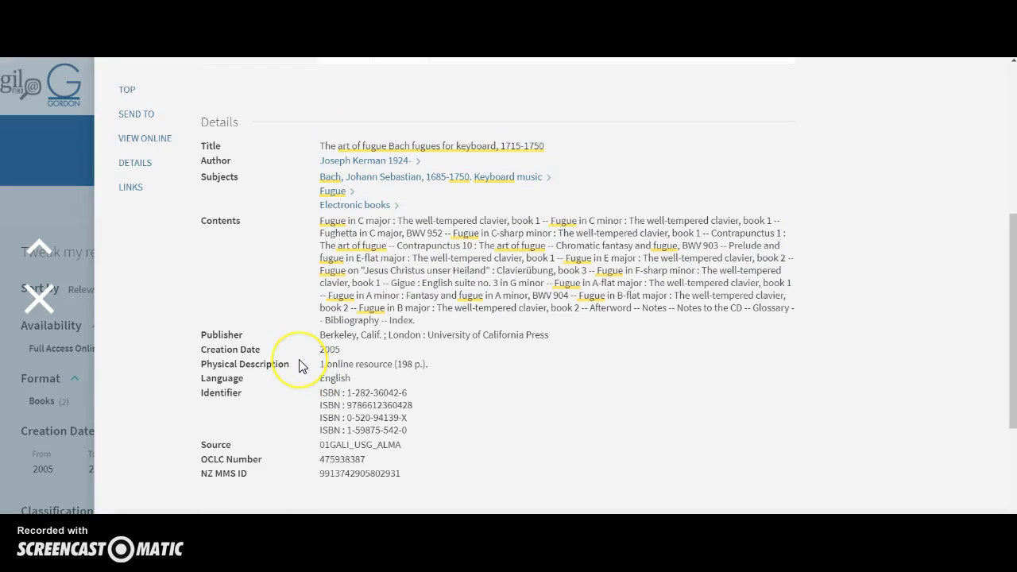
pyautogui.scroll(3, 300, 365)
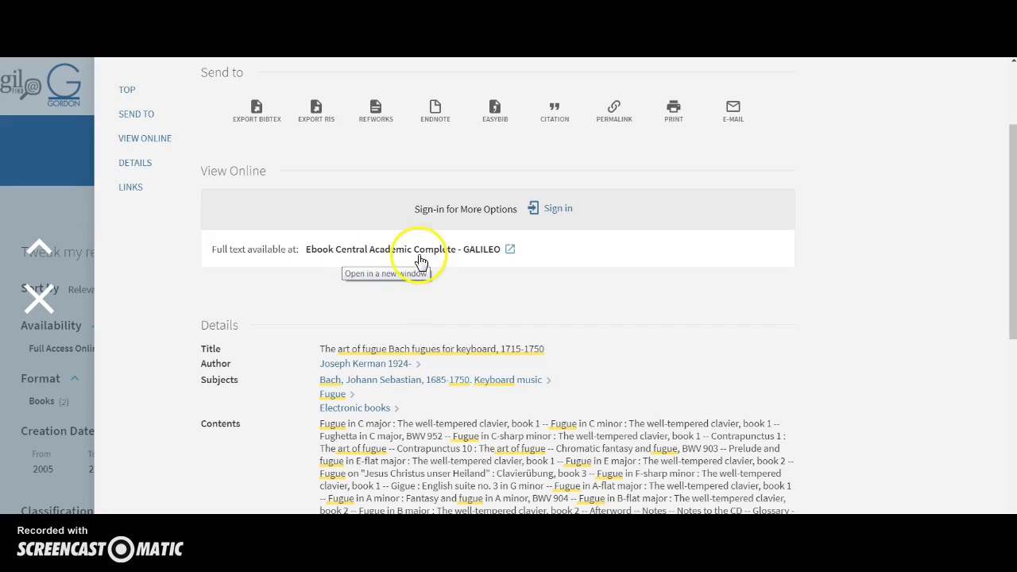
# - Test the record's full-text link to Ebook Central Academic Complete - GALILEO
pyautogui.click(486, 253)
pyautogui.click(420, 256)
pyautogui.click(449, 256)
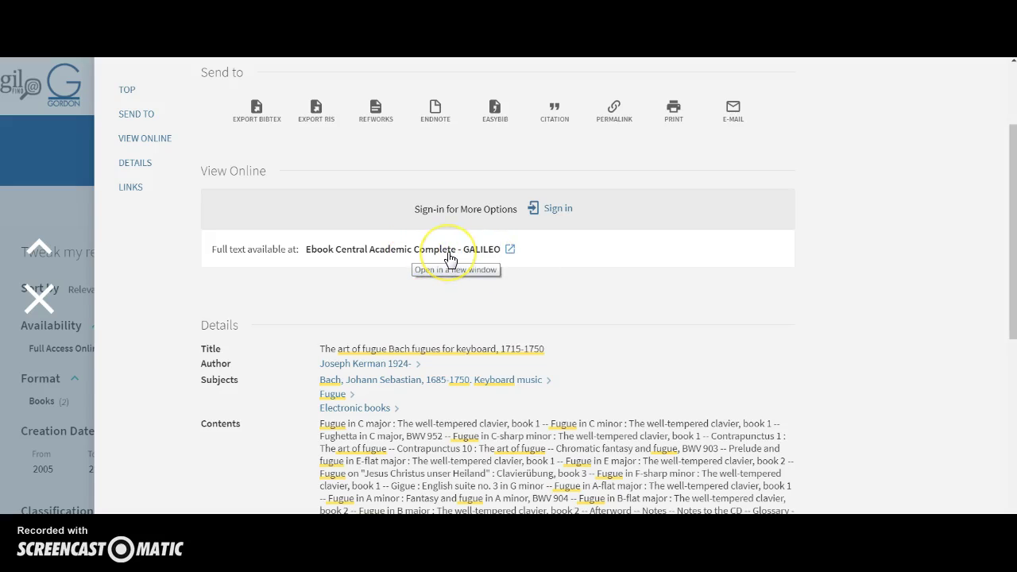
pyautogui.click(445, 256)
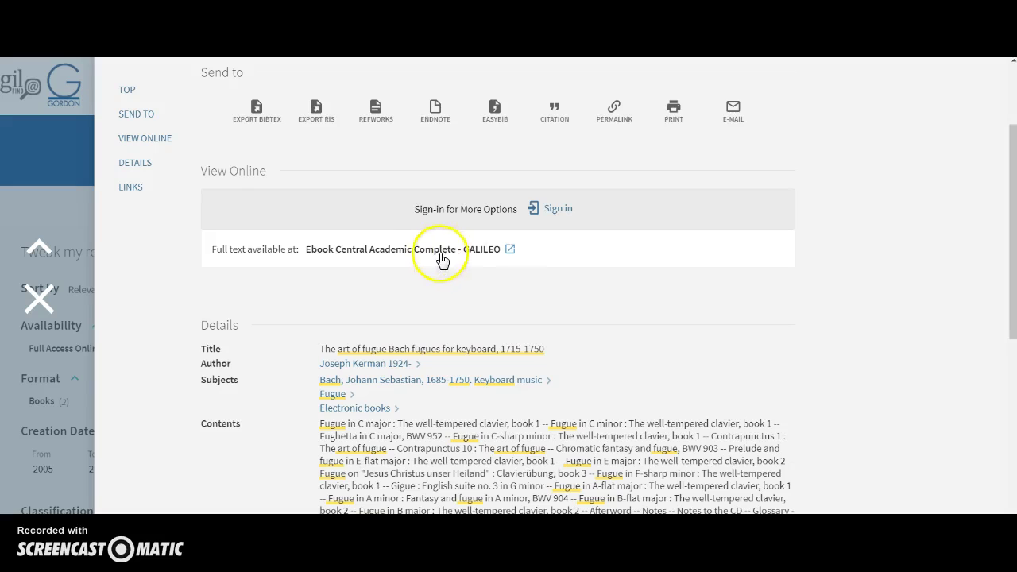
pyautogui.click(463, 258)
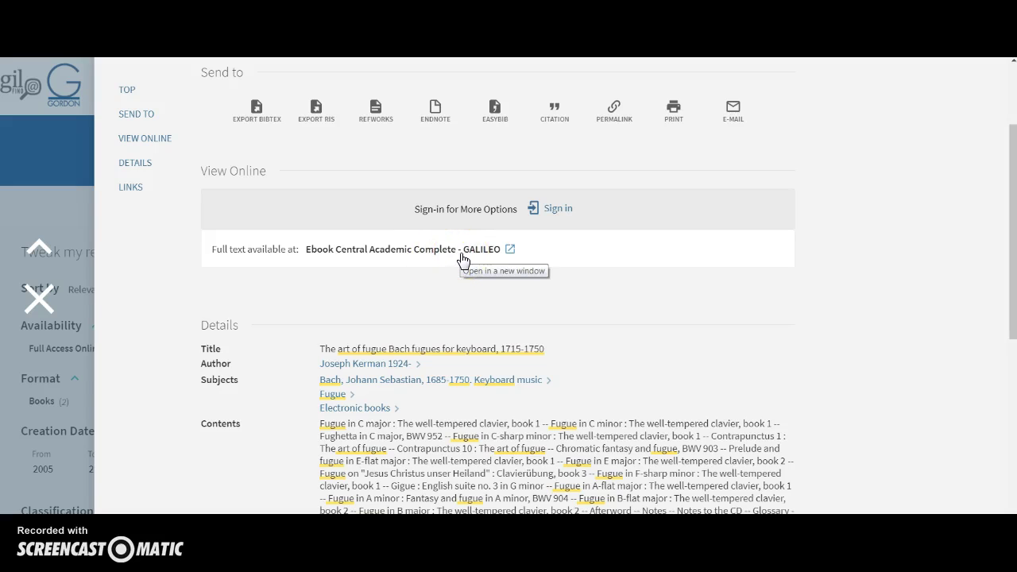
pyautogui.click(433, 254)
pyautogui.click(272, 316)
pyautogui.click(362, 240)
pyautogui.click(379, 251)
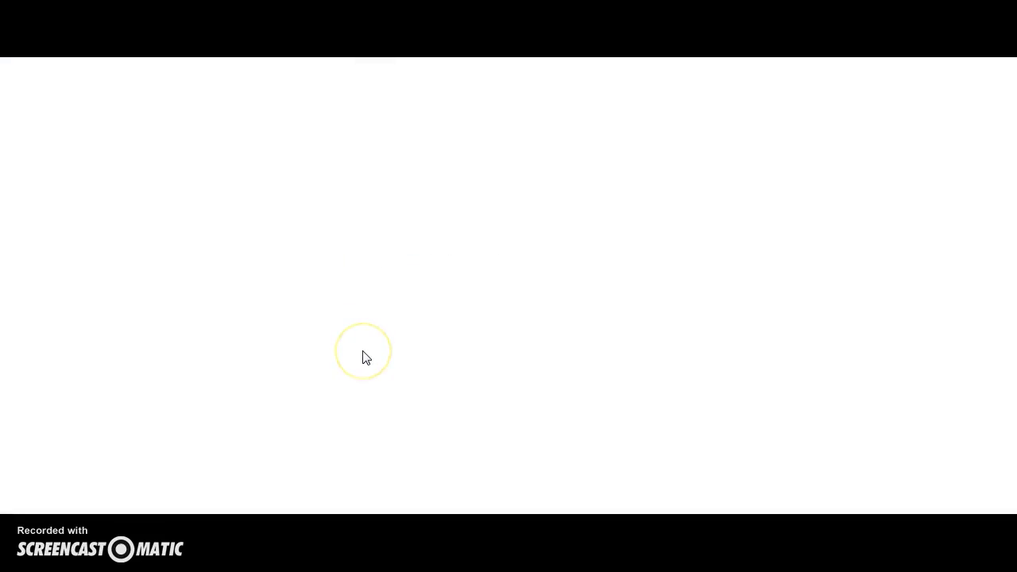
pyautogui.click(374, 359)
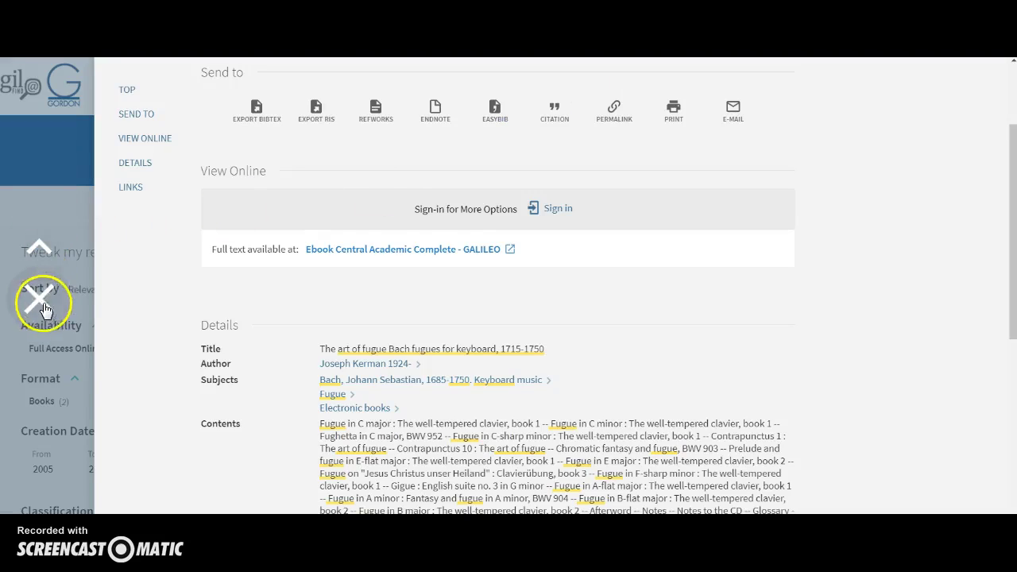
# - Close the 2005 edition's record and compare the publication years of the two search results
pyautogui.click(41, 302)
pyautogui.click(529, 392)
pyautogui.click(419, 295)
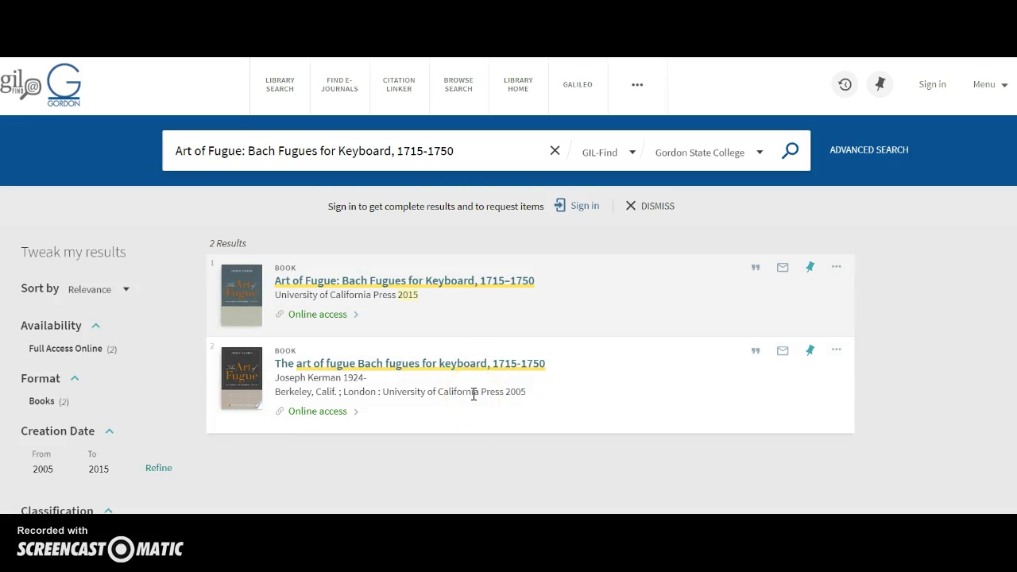
# - Open the 2015 edition's full record and test its full-text link to JSTOR Open Access
pyautogui.click(334, 280)
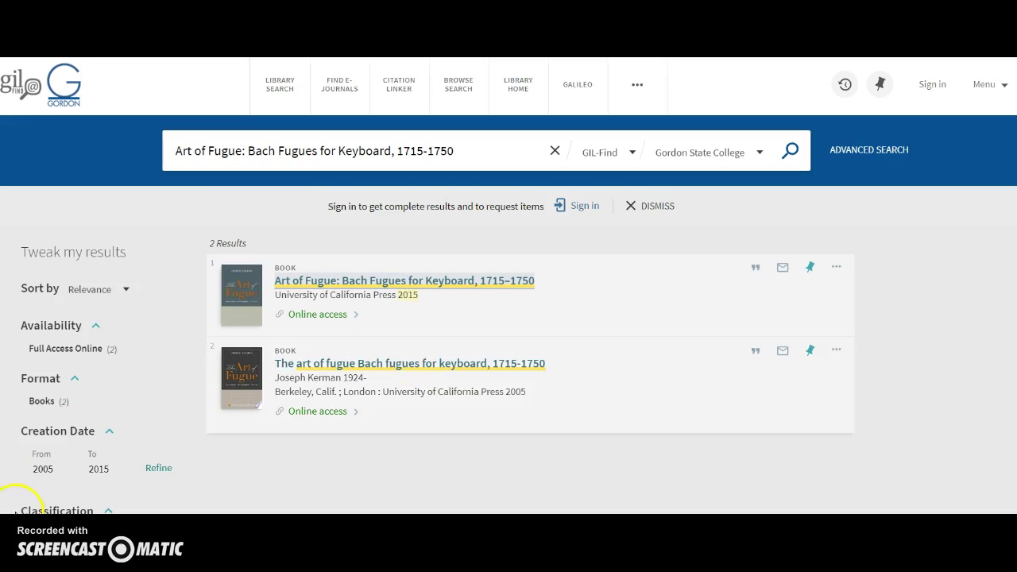
pyautogui.click(386, 282)
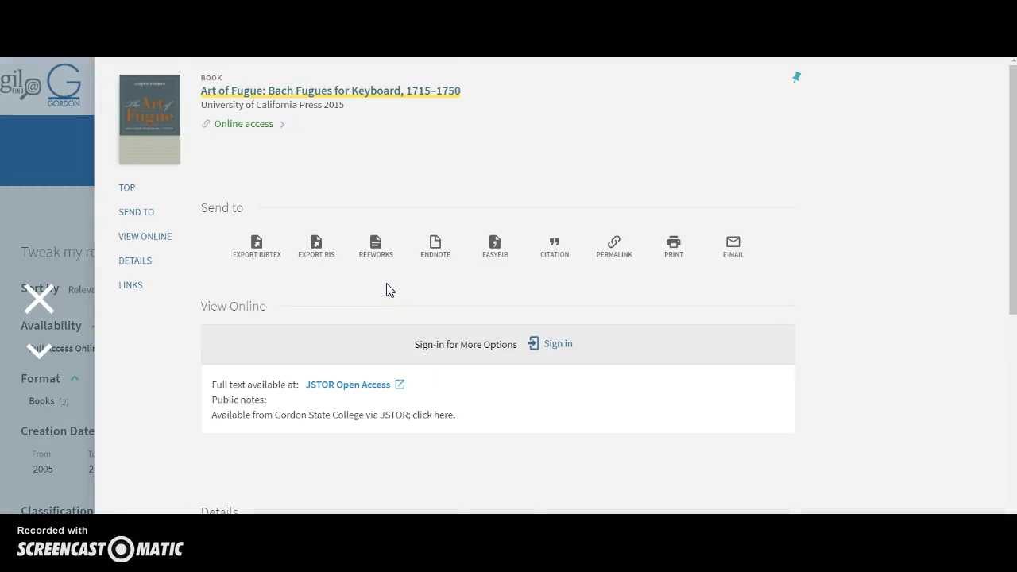
pyautogui.scroll(-2, 386, 286)
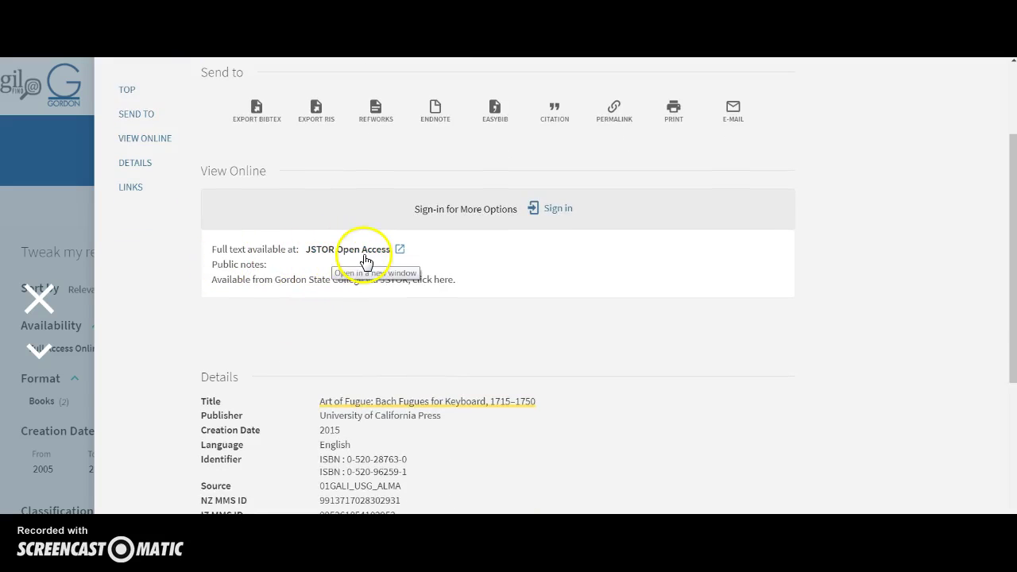
pyautogui.click(336, 253)
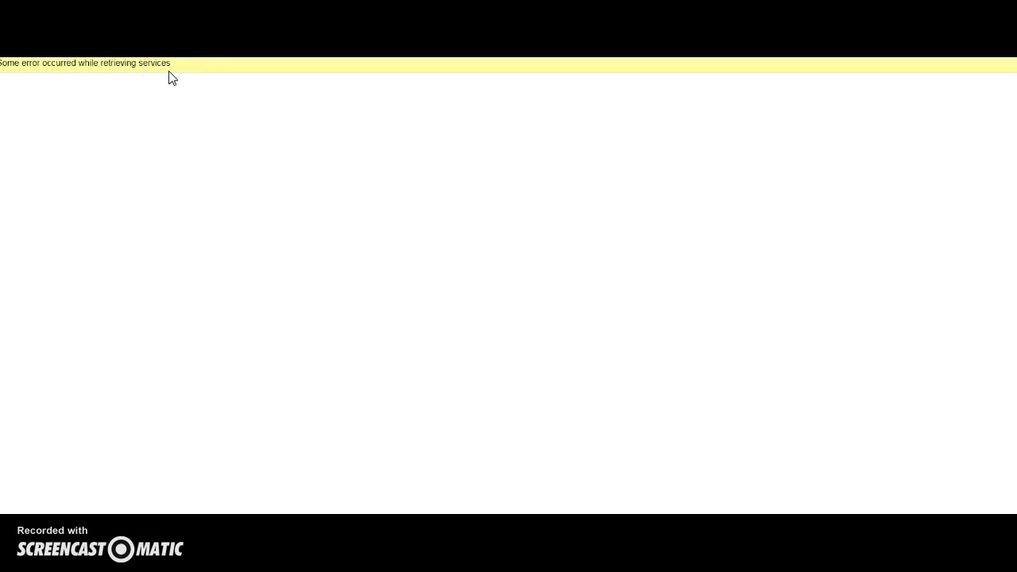
pyautogui.hotkey('ctrl', 'w')
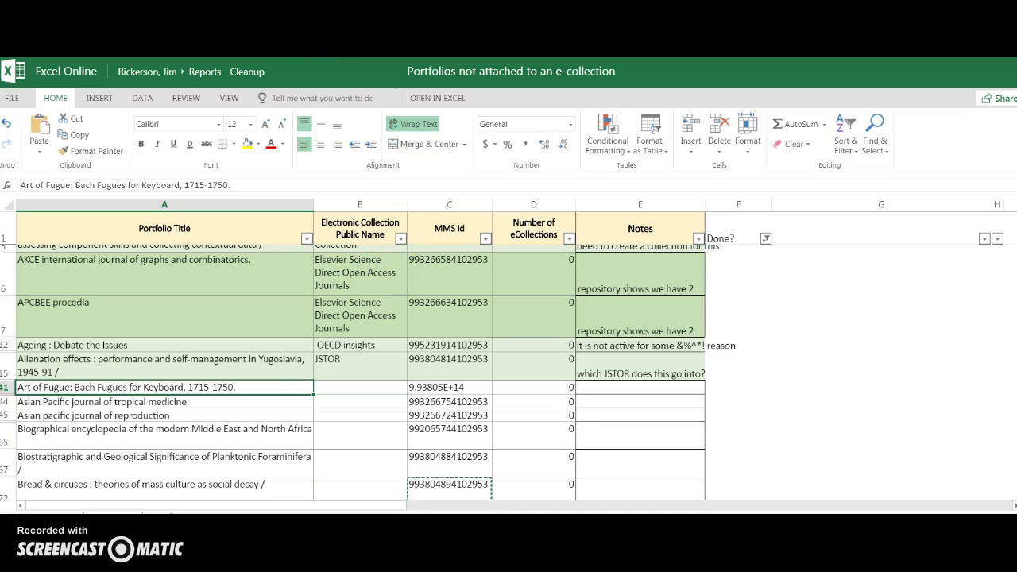
# - Switch to the KanbanFlow task about unattached portfolios and open its linked spreadsheet of JSTOR open access books
pyautogui.hotkey('ctrl', 'w')
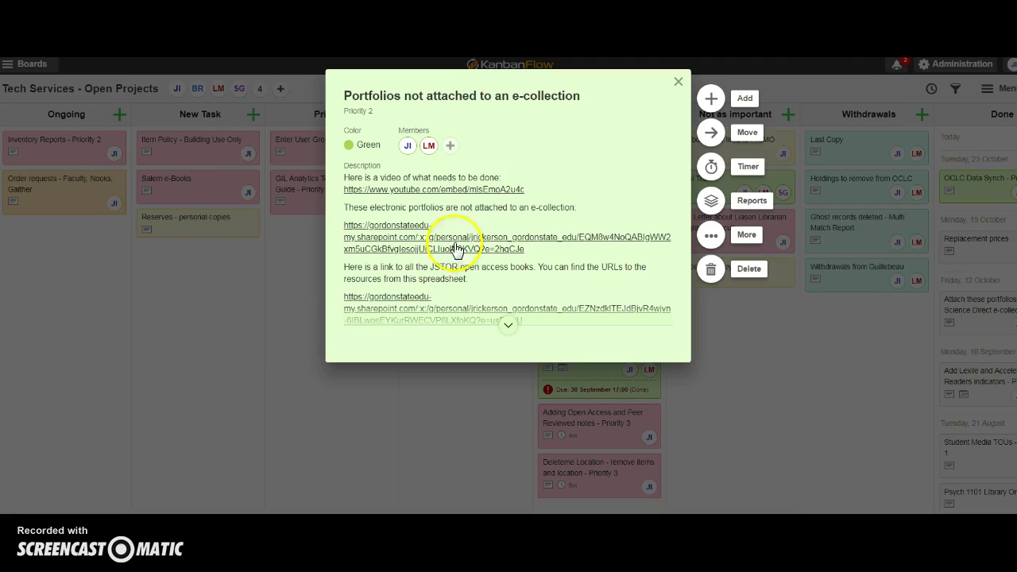
pyautogui.click(458, 293)
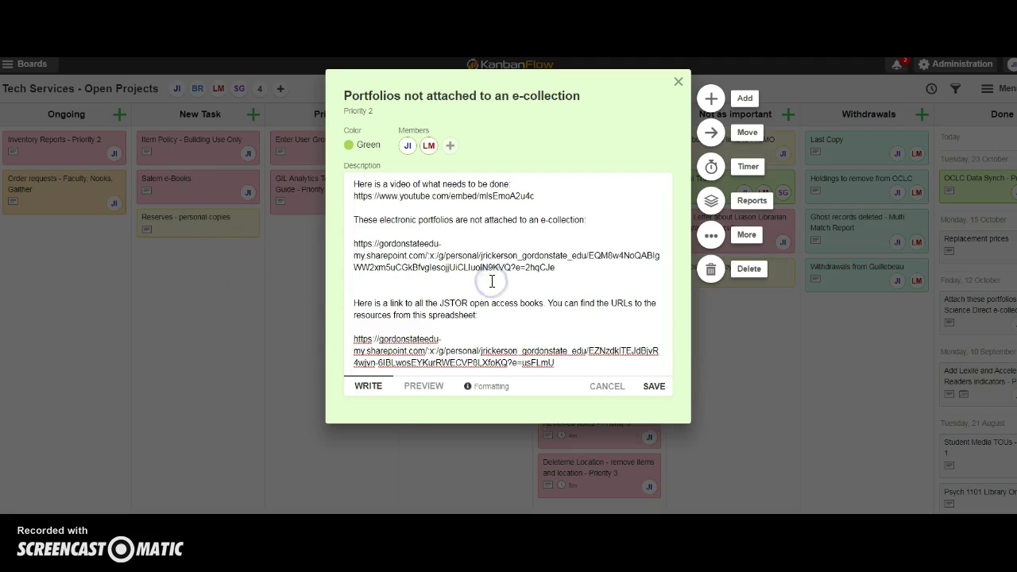
pyautogui.moveTo(439, 303); pyautogui.dragTo(545, 303)
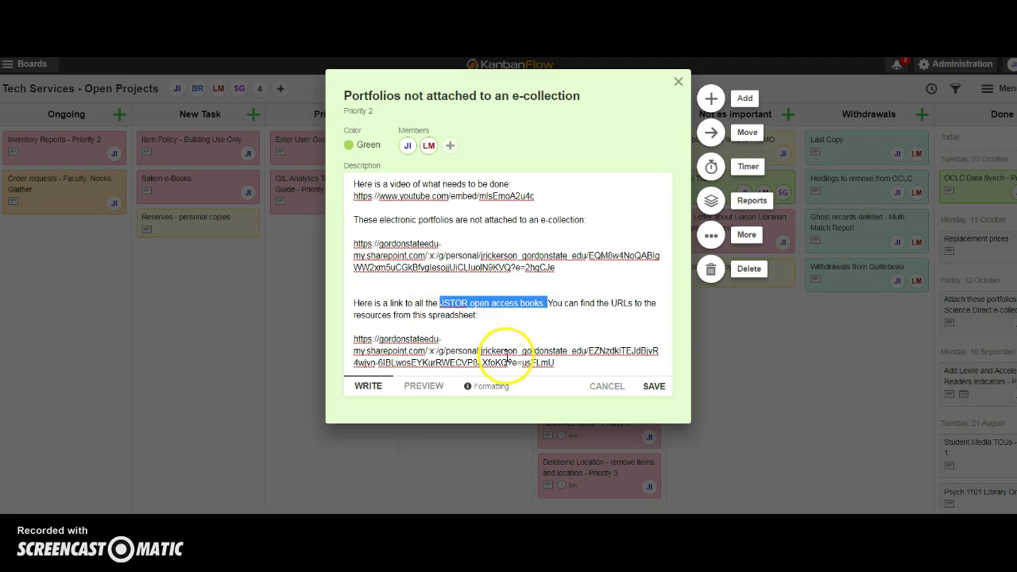
pyautogui.click(654, 386)
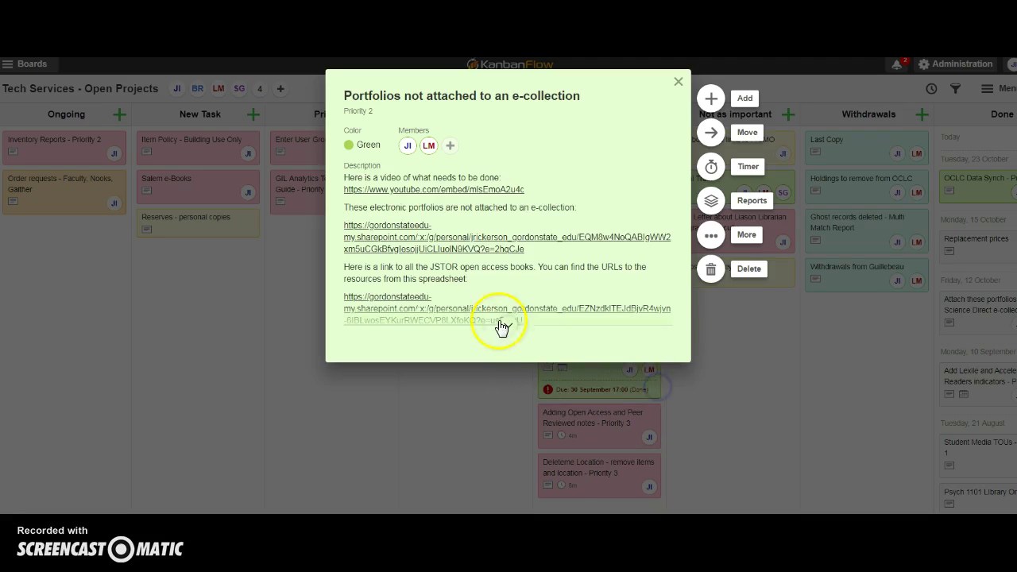
pyautogui.click(379, 302)
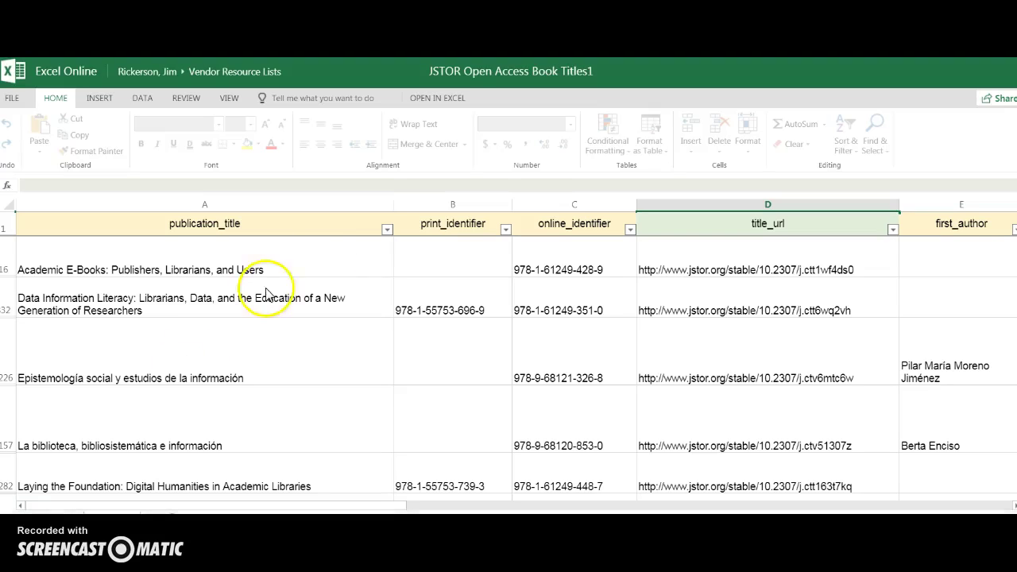
pyautogui.click(387, 231)
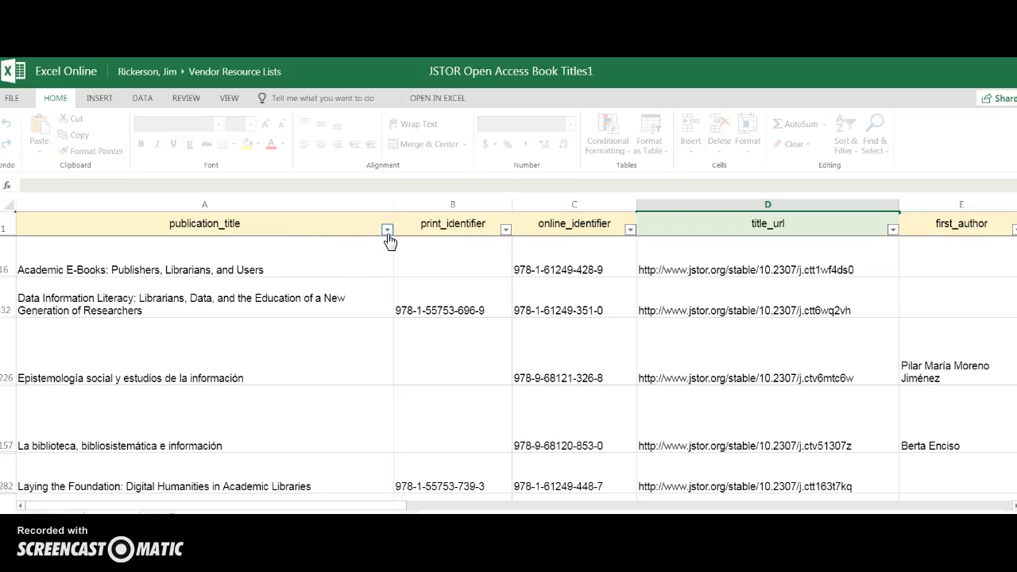
pyautogui.click(182, 208)
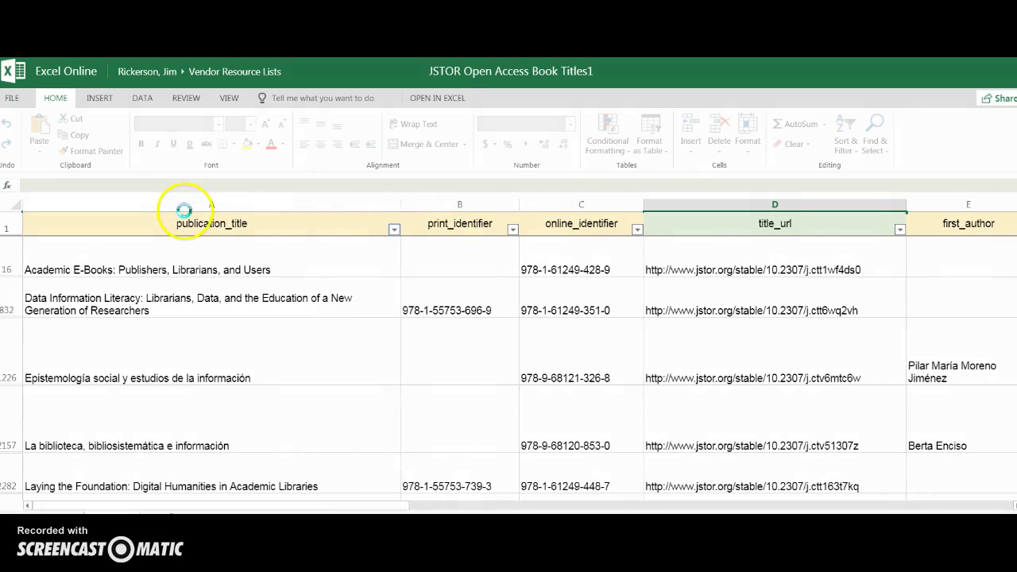
pyautogui.click(392, 230)
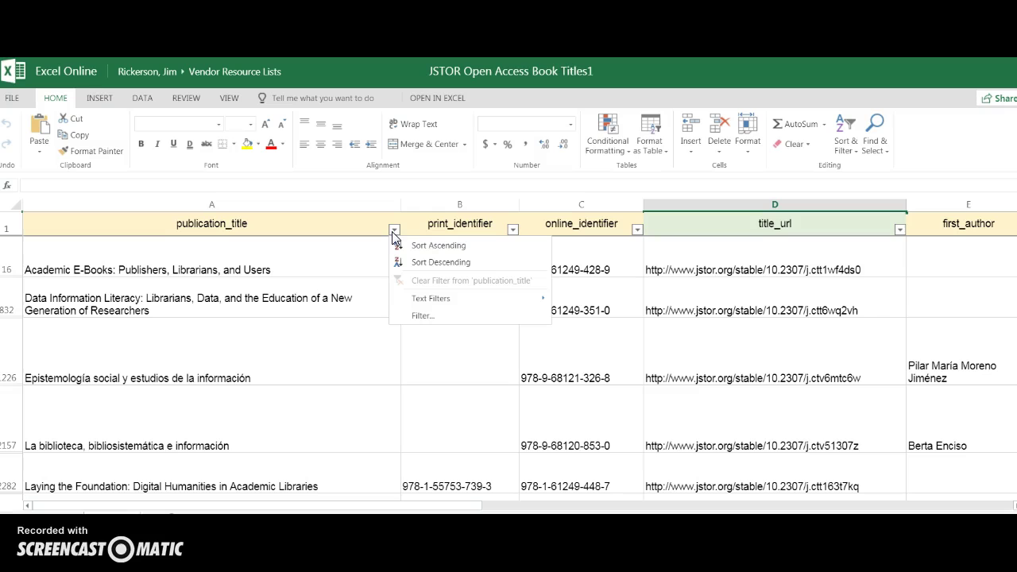
pyautogui.click(432, 318)
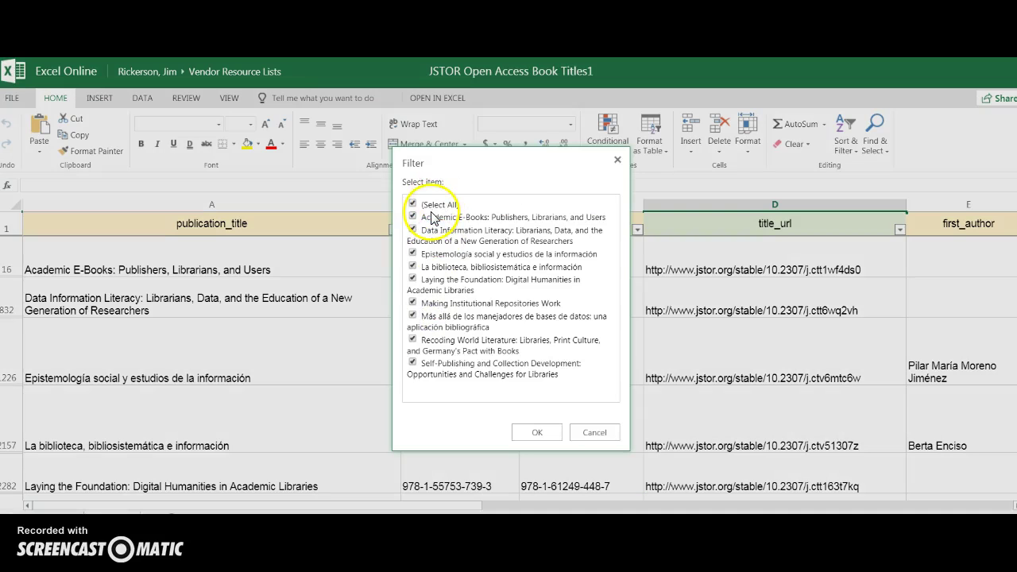
pyautogui.click(413, 205)
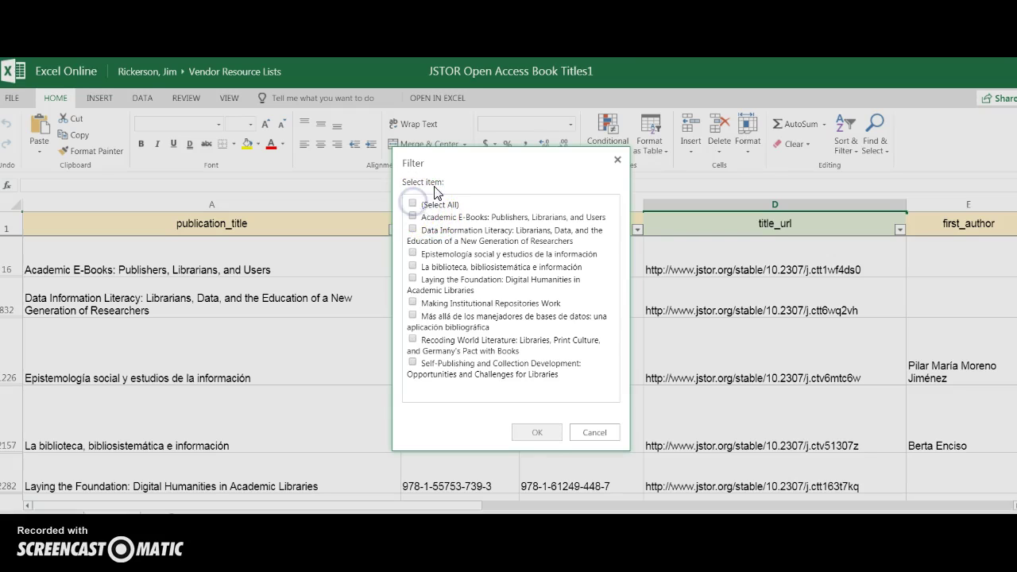
pyautogui.click(594, 432)
# - Filter the publication_title column to titles that begin with "the art of"
pyautogui.click(394, 228)
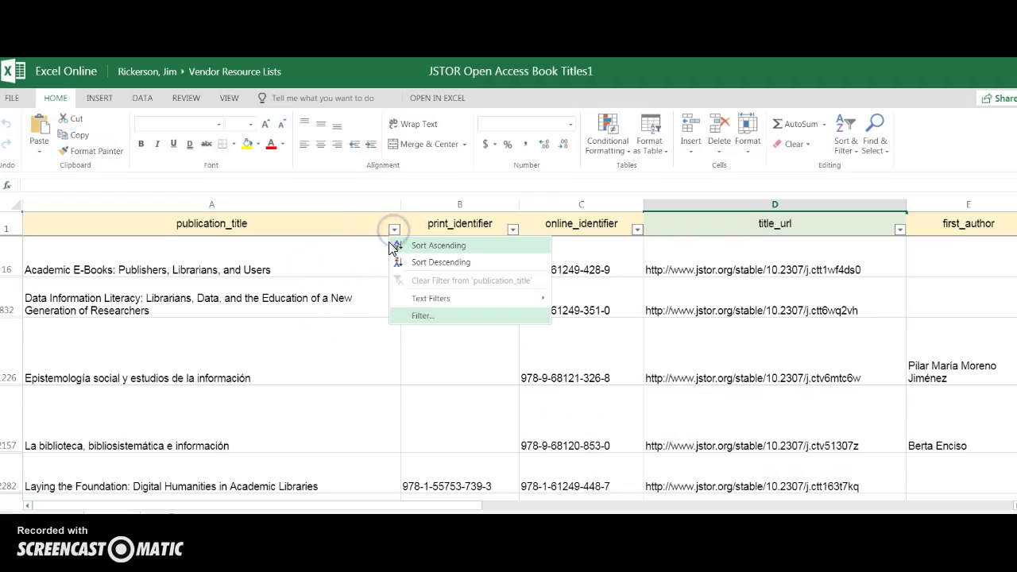
pyautogui.click(419, 300)
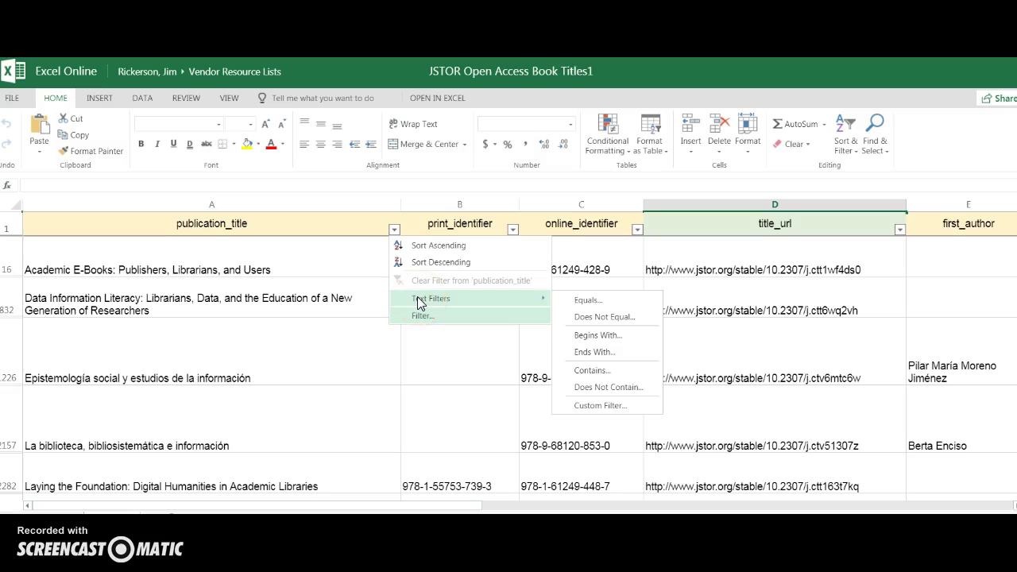
pyautogui.click(592, 371)
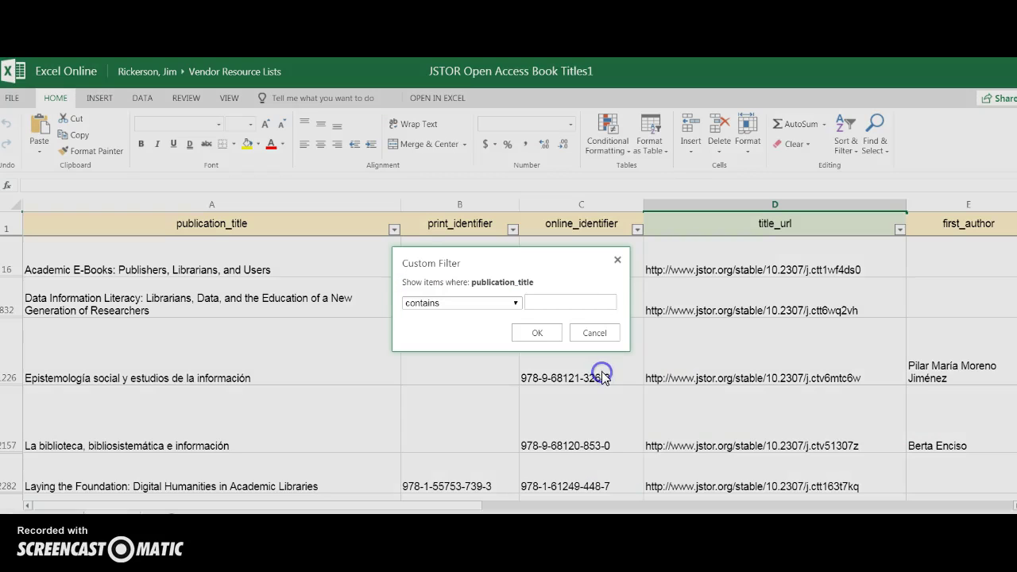
pyautogui.click(514, 304)
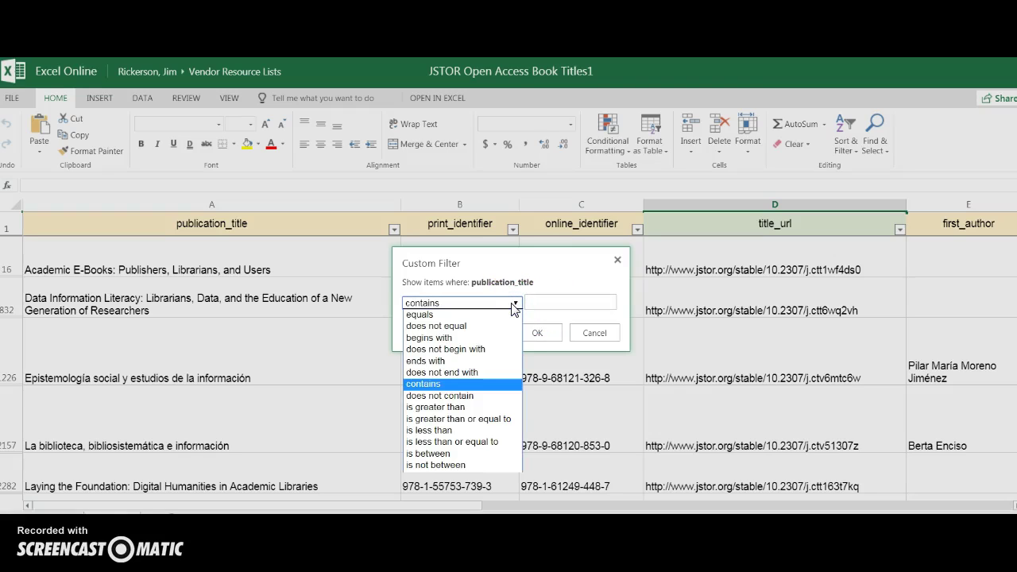
pyautogui.click(450, 340)
pyautogui.click(535, 303)
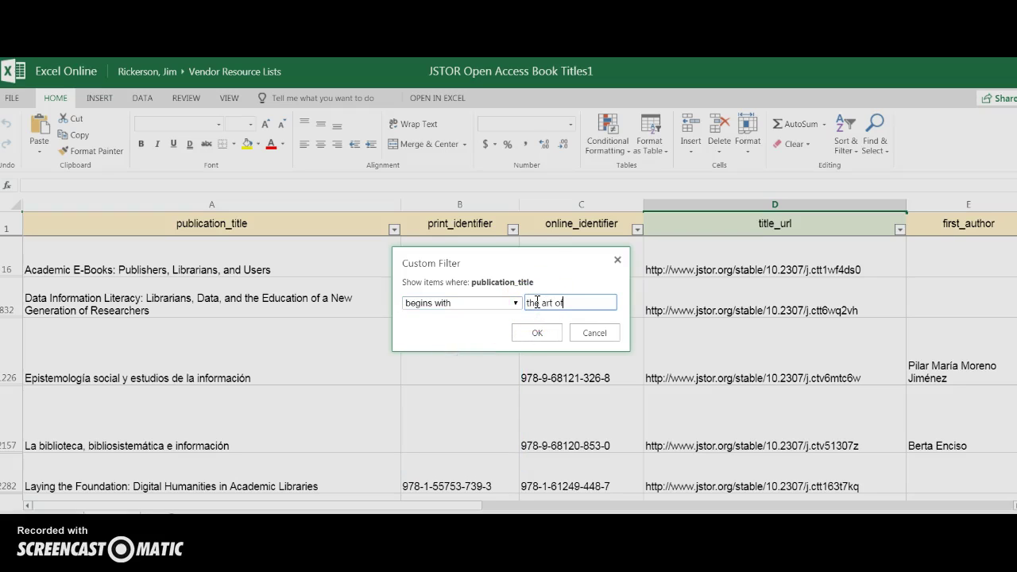
pyautogui.press('Return')
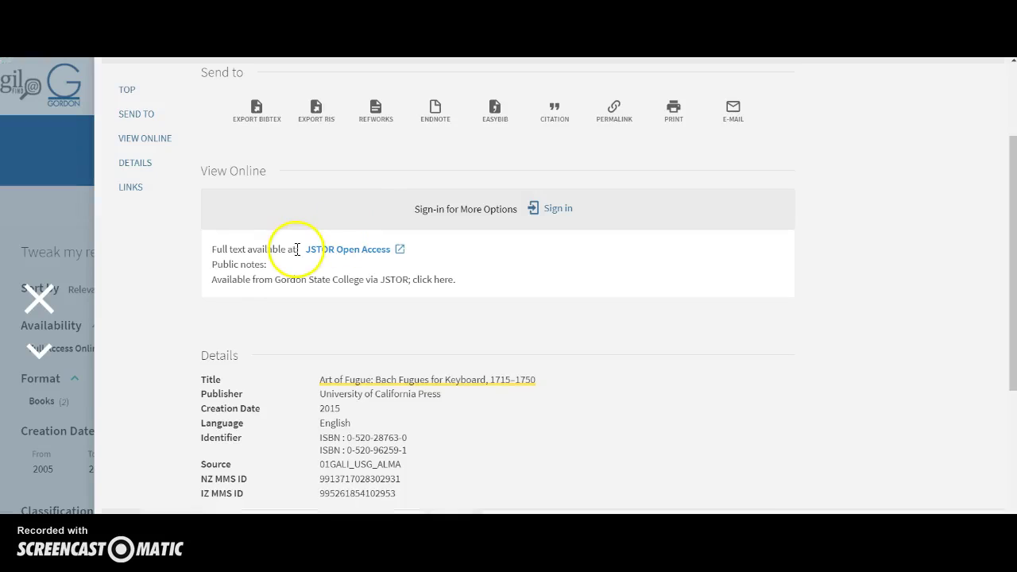
# - Close the 2015 edition's record in GIL-Find, check the title's opening words, and return to the JSTOR spreadsheet
pyautogui.click(42, 299)
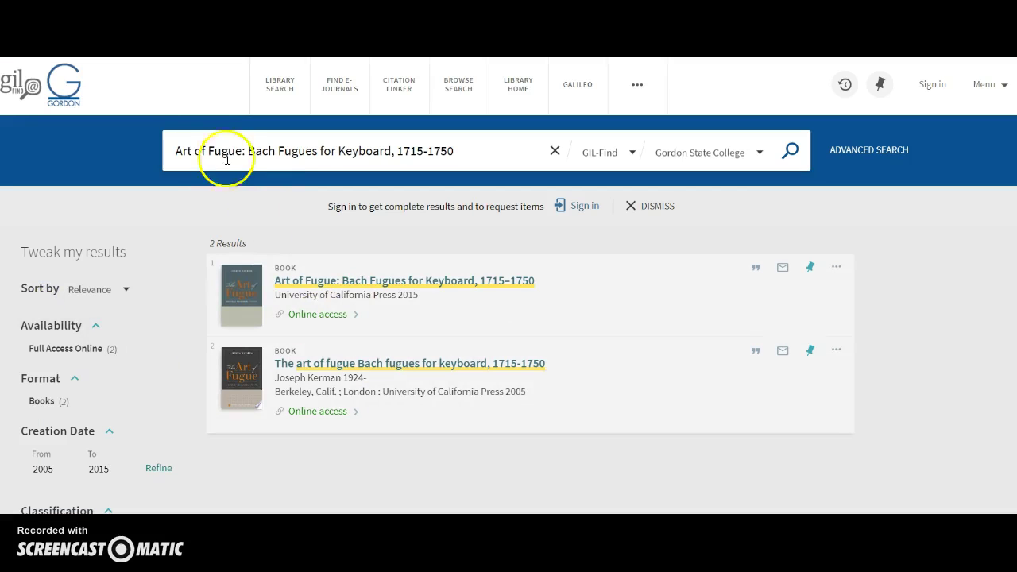
pyautogui.moveTo(174, 150); pyautogui.dragTo(209, 150)
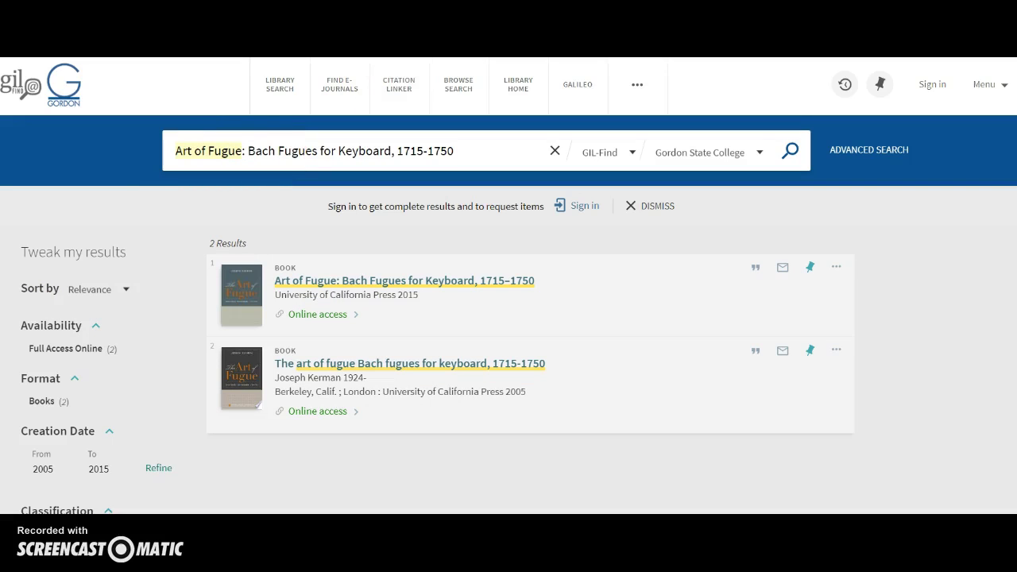
pyautogui.hotkey('ctrl', 'Tab')
pyautogui.hotkey('ctrl', 'Tab')
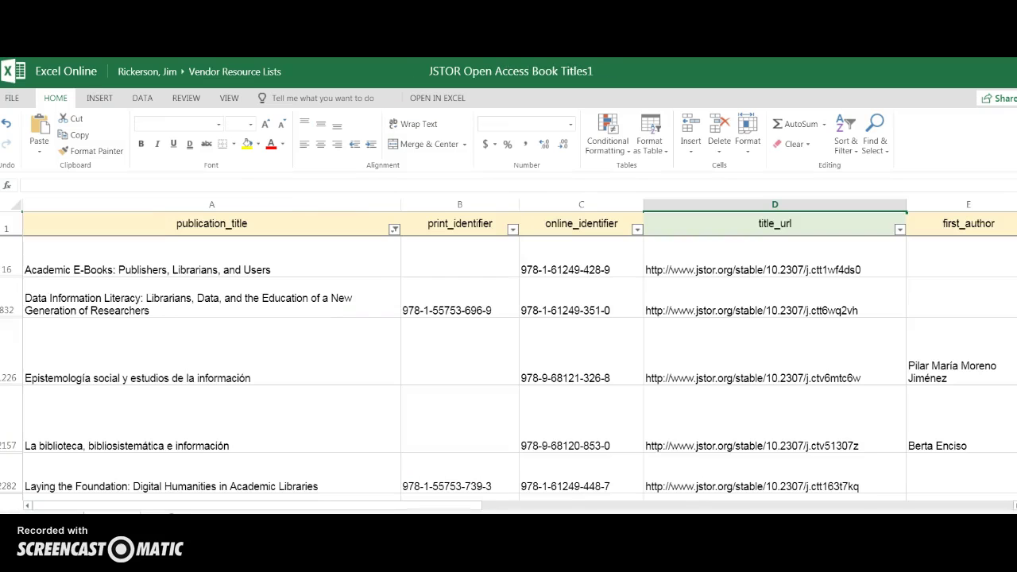
# - Change the publication_title filter to titles that begin with "Art of Fugue"
pyautogui.click(395, 230)
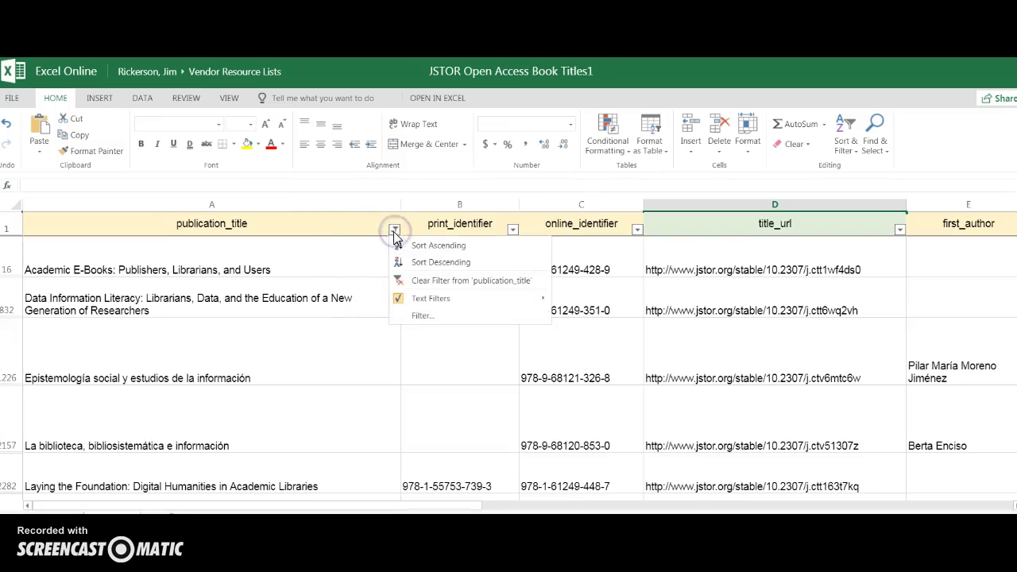
pyautogui.moveTo(469, 301)
pyautogui.click(597, 340)
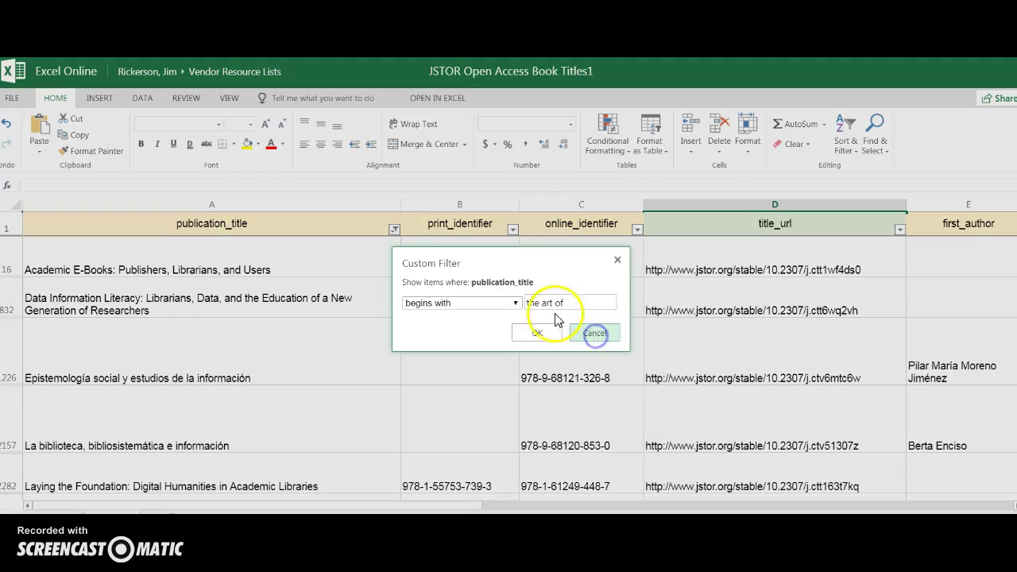
pyautogui.moveTo(583, 302); pyautogui.dragTo(504, 298)
pyautogui.write('Art of Fugue')
pyautogui.click(530, 332)
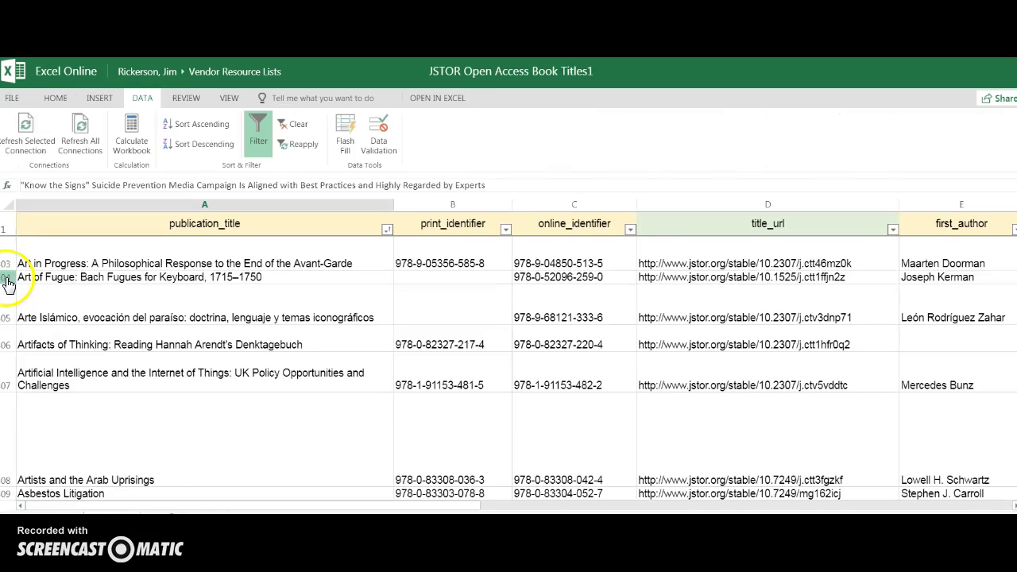
# - Highlight the Art of Fugue: Bach Fugues for Keyboard, 1715–1750 row in yellow and copy its title_url address
pyautogui.click(10, 276)
pyautogui.click(49, 102)
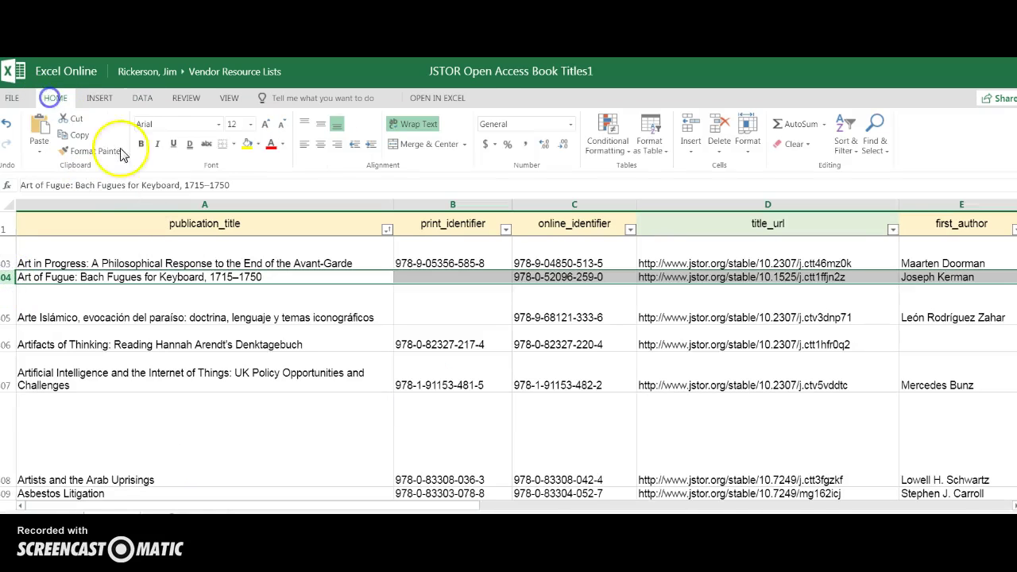
pyautogui.click(247, 143)
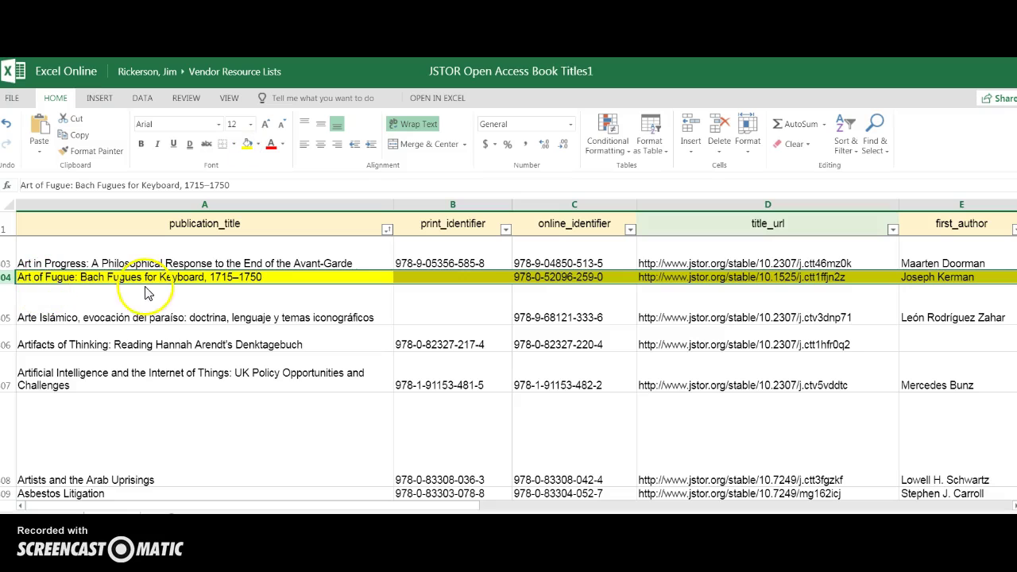
pyautogui.click(659, 277)
pyautogui.moveTo(216, 184); pyautogui.dragTo(18, 179)
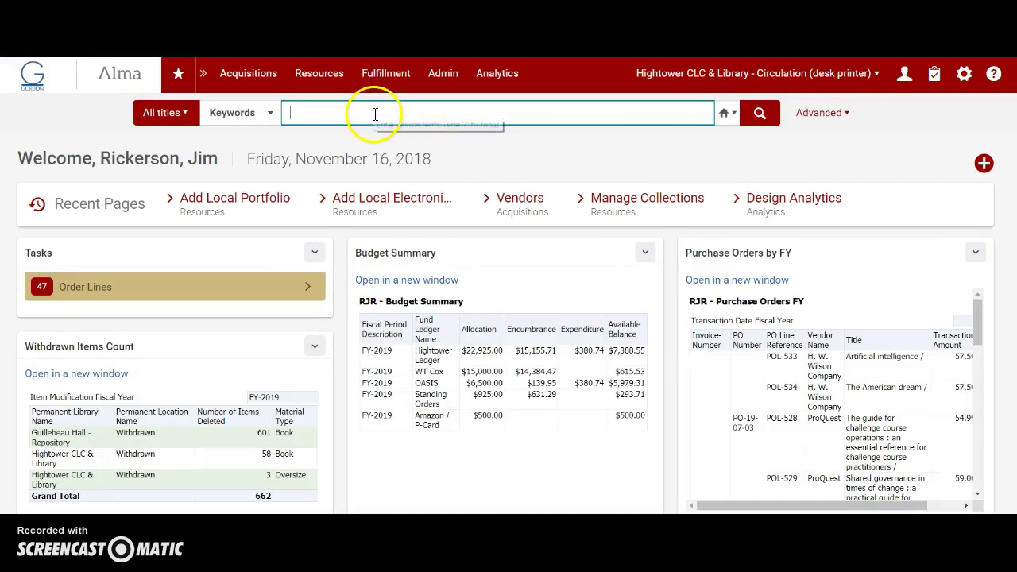
# - Search all titles in Alma's Network for Art of Fugue: Bach Fugues for Keyboard, 1715-1750 and review the results
pyautogui.click(372, 114)
pyautogui.click(388, 142)
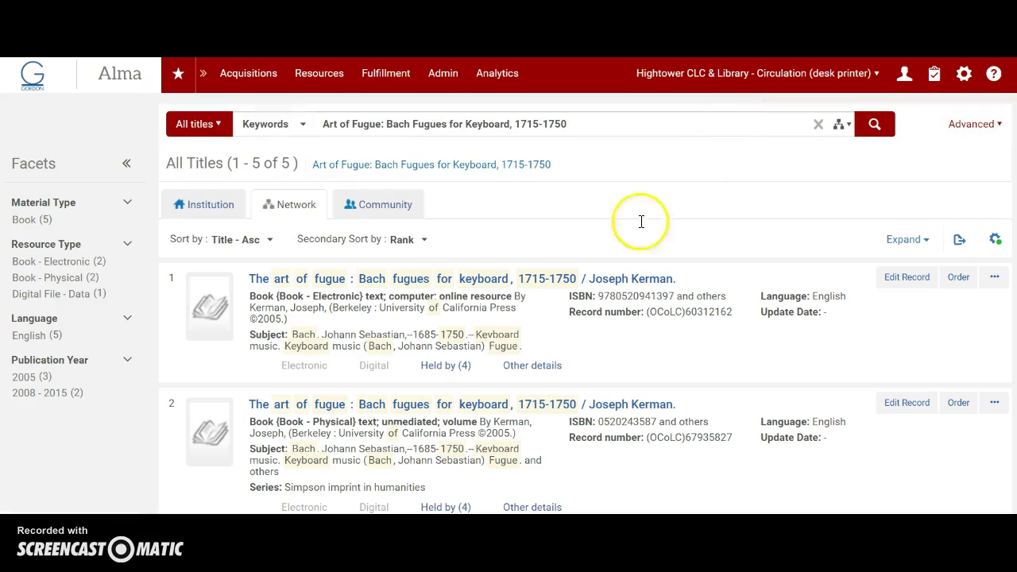
pyautogui.click(302, 340)
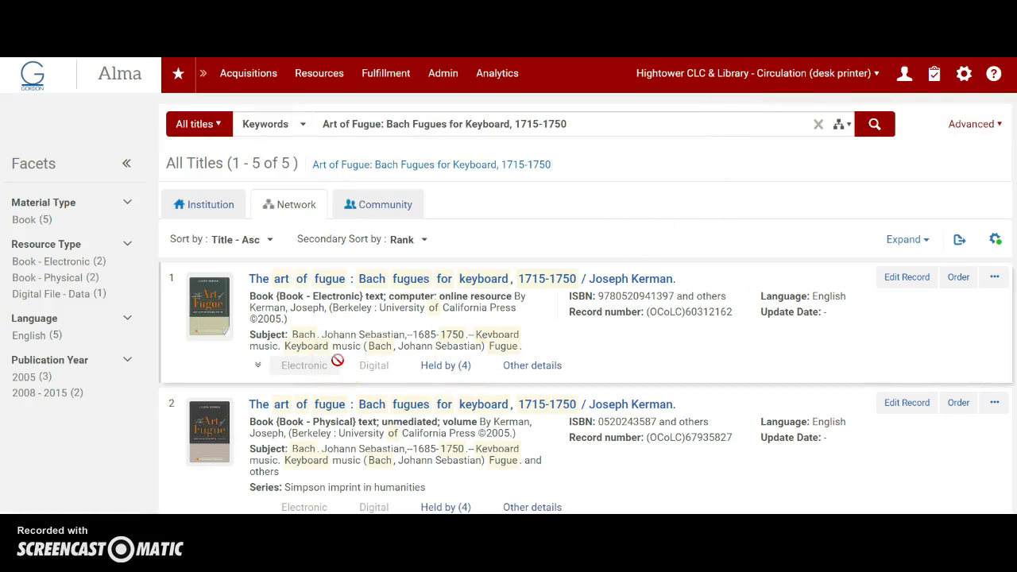
pyautogui.scroll(-3, 338, 360)
# - Switch to Notepad to check the saved JSTOR address, and minimize it to return to the GIL-Find results
pyautogui.click(208, 445)
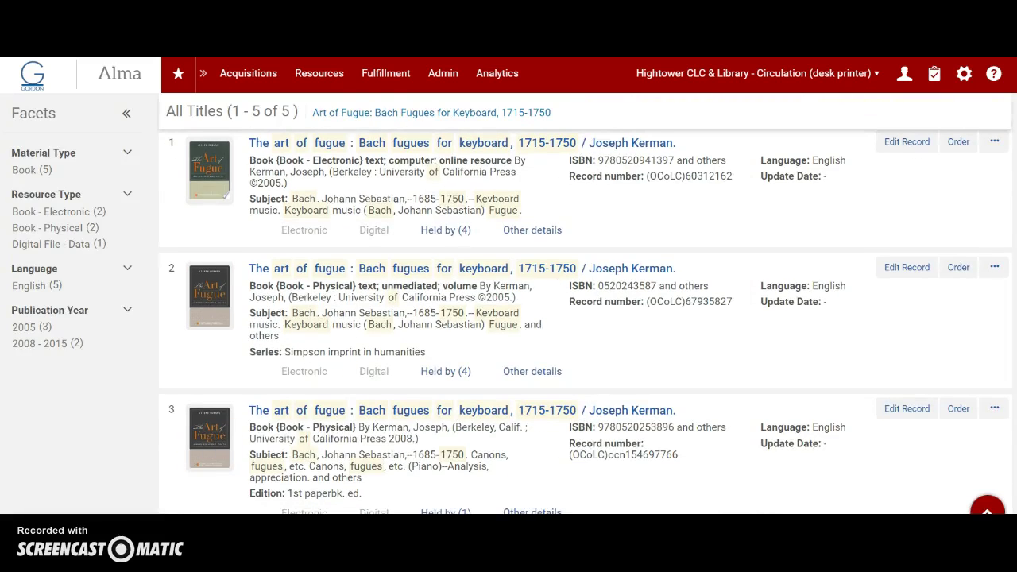
pyautogui.hotkey('alt', 'Tab')
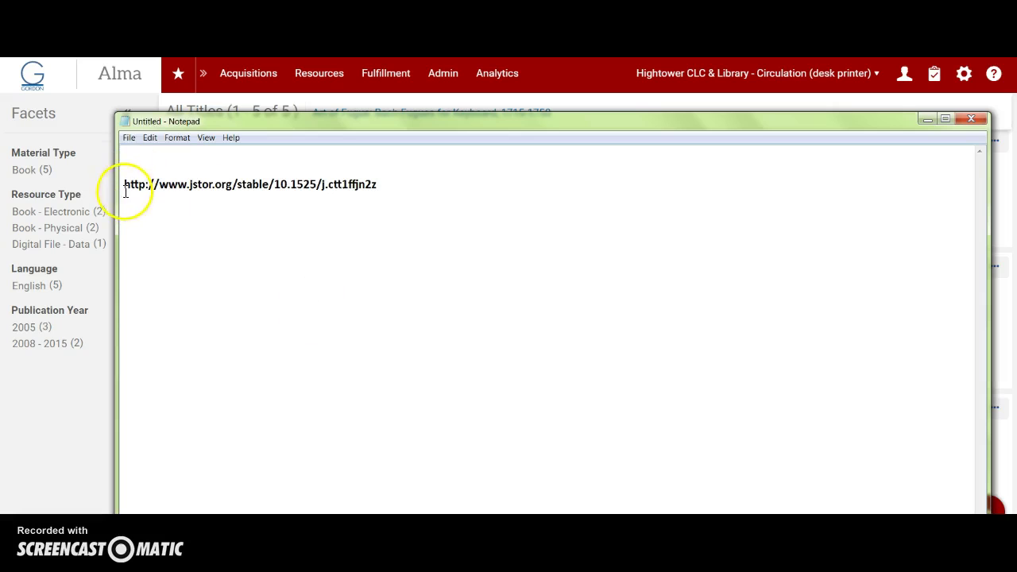
pyautogui.click(927, 120)
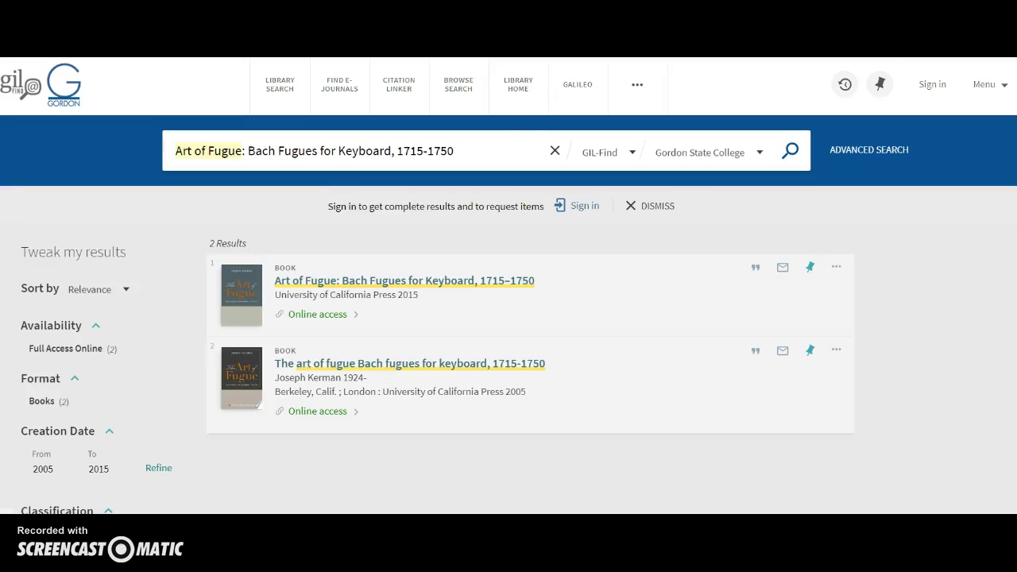
pyautogui.click(357, 284)
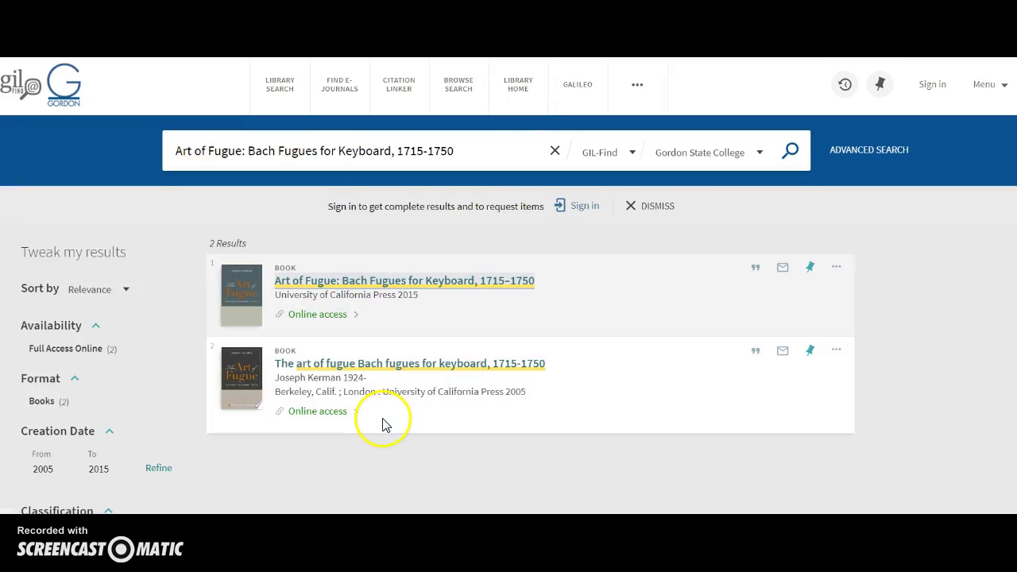
pyautogui.click(390, 291)
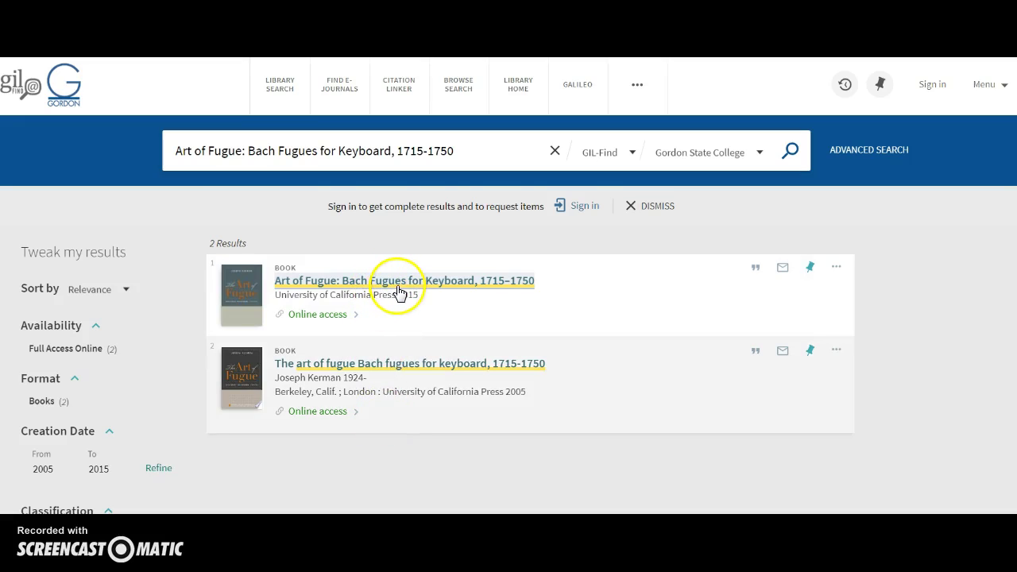
pyautogui.click(401, 291)
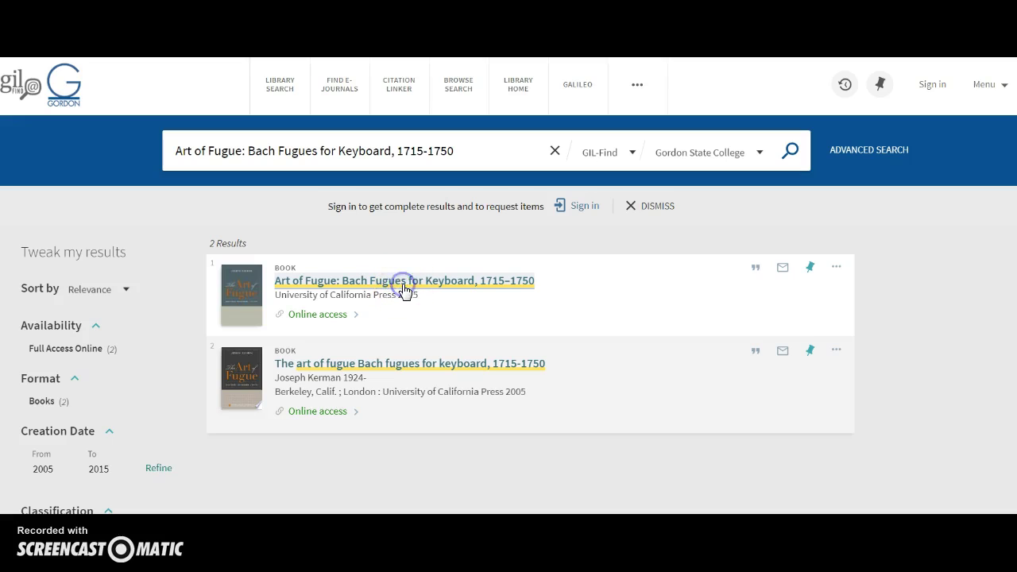
pyautogui.scroll(-4, 283, 417)
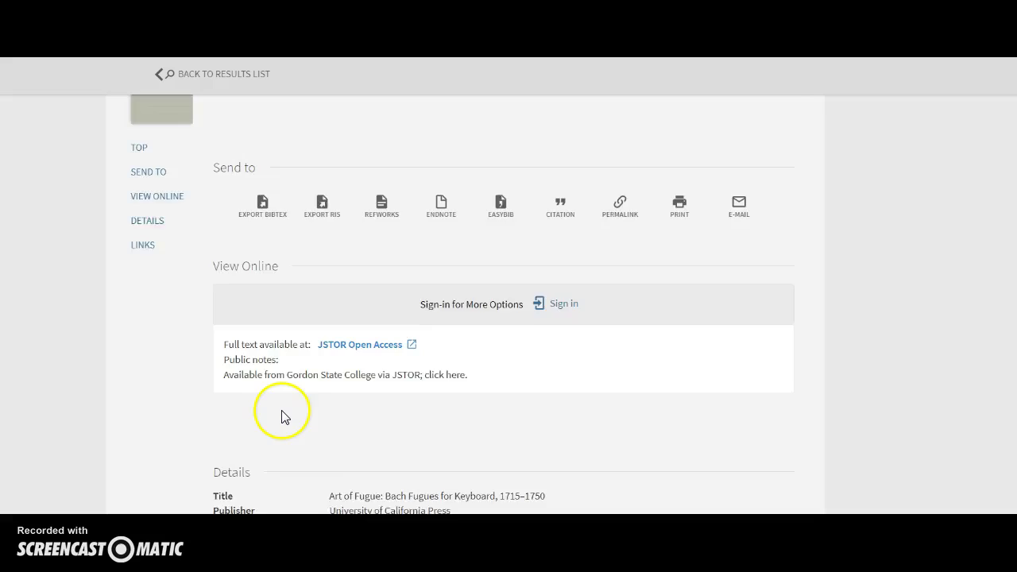
pyautogui.scroll(-1, 283, 417)
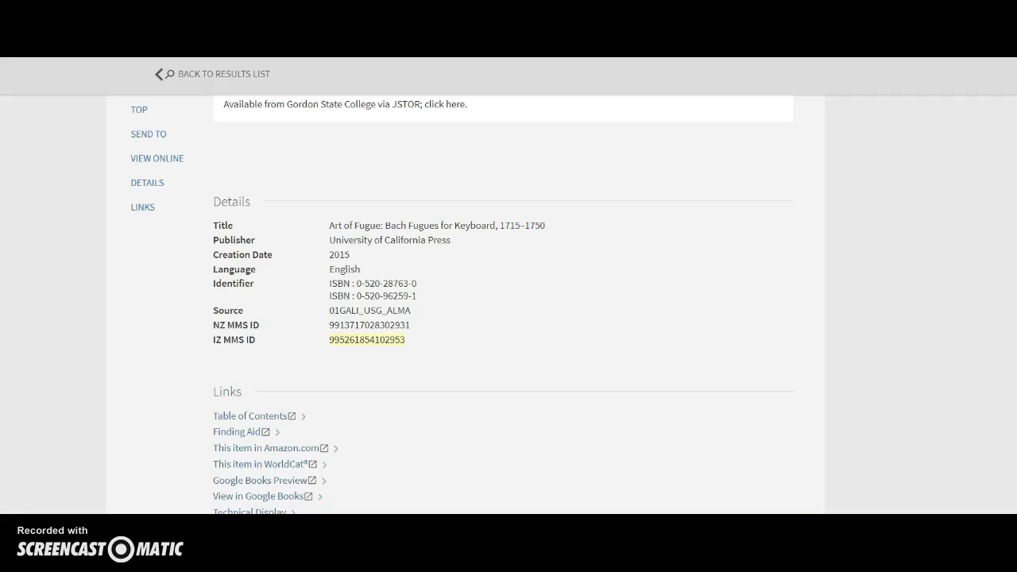
pyautogui.hotkey('alt', 'Tab')
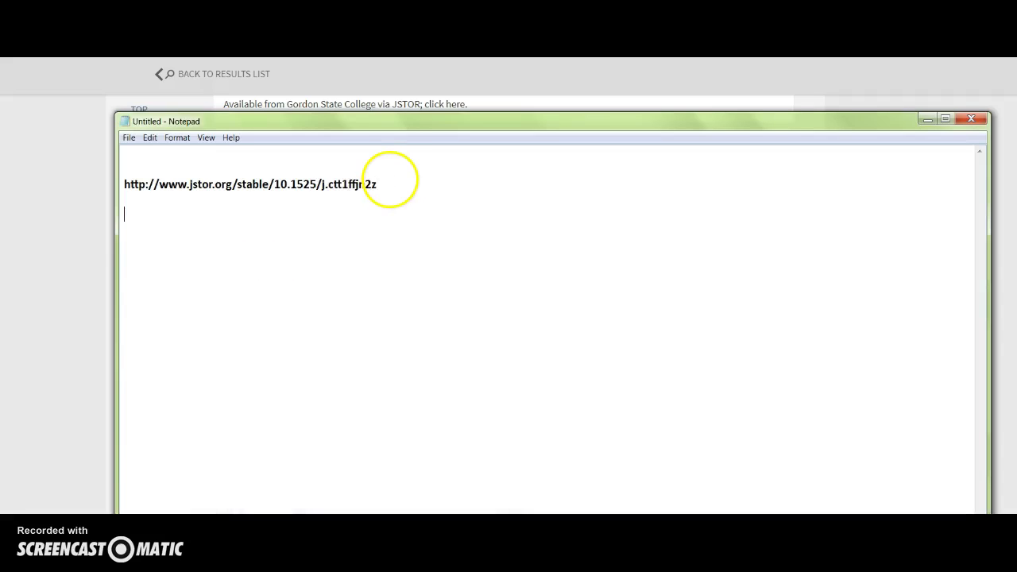
pyautogui.hotkey('ctrl', 'v')
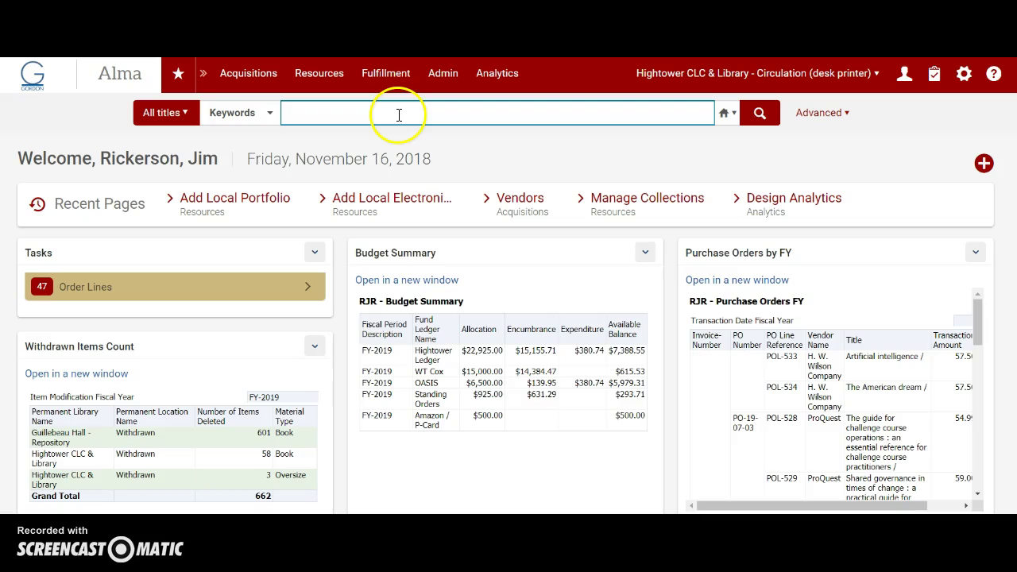
pyautogui.click(399, 115)
pyautogui.hotkey('ctrl', 'v')
pyautogui.click(755, 115)
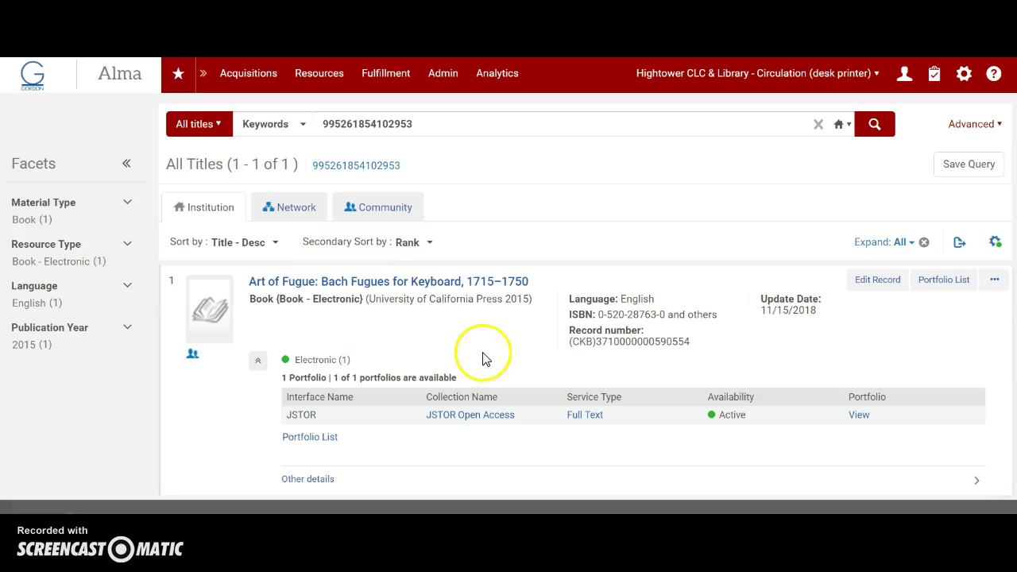
pyautogui.click(322, 440)
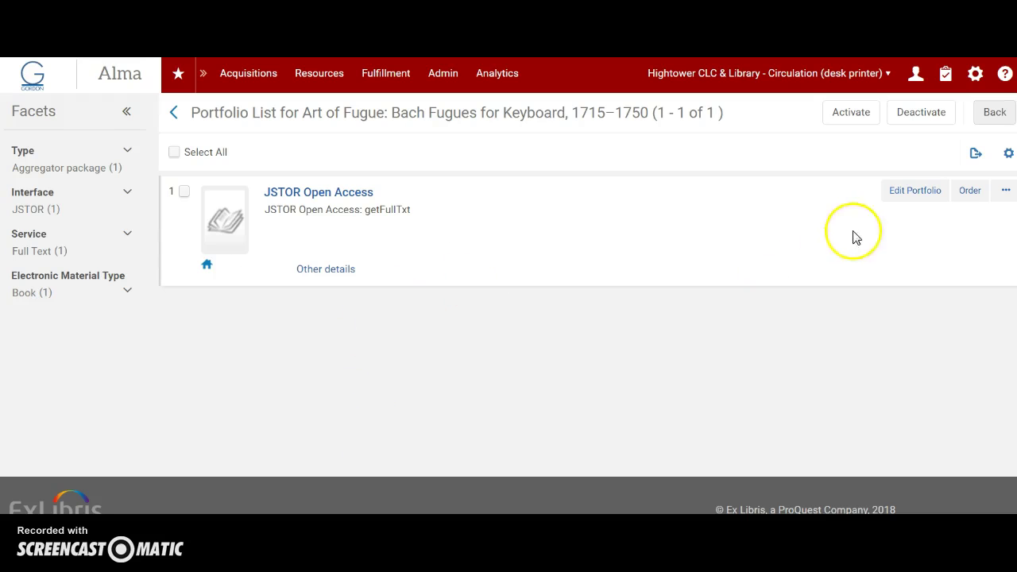
pyautogui.click(914, 191)
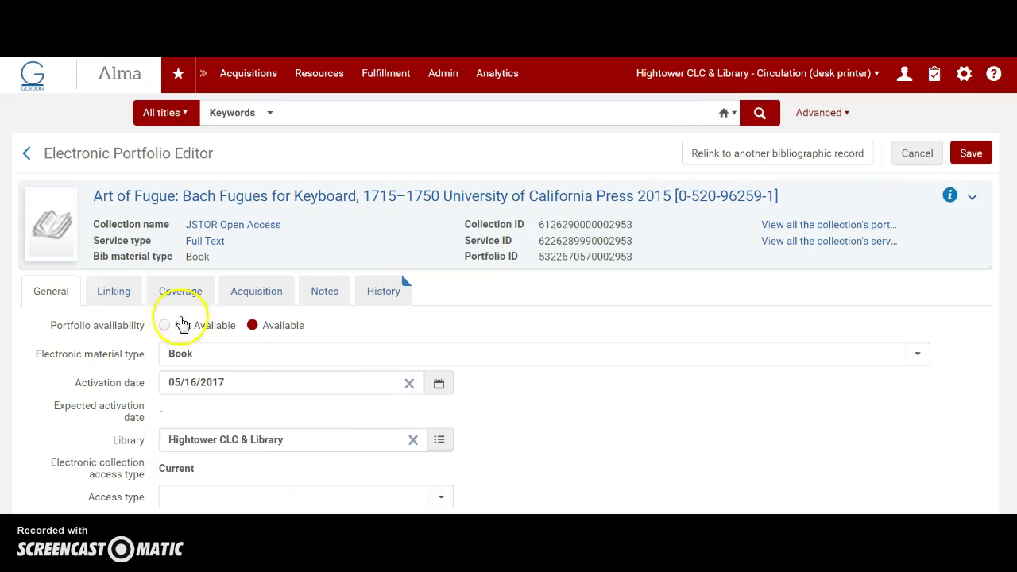
pyautogui.click(117, 294)
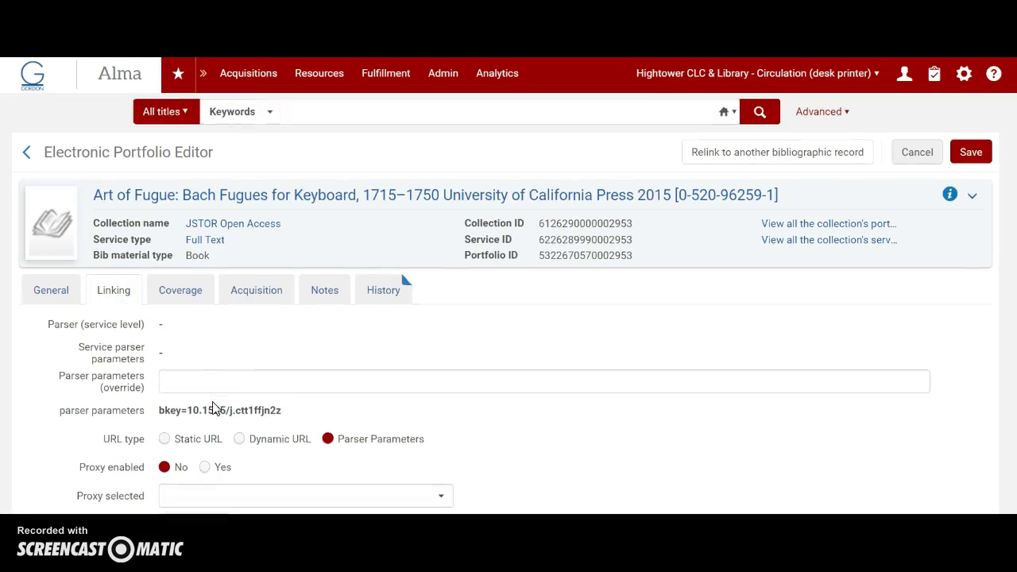
pyautogui.scroll(-1, 213, 403)
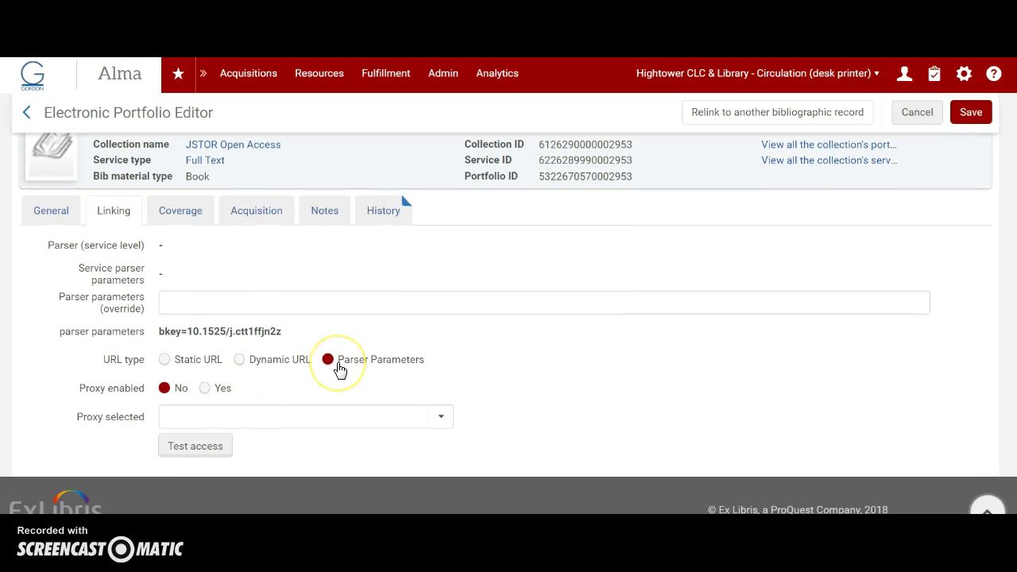
pyautogui.click(165, 359)
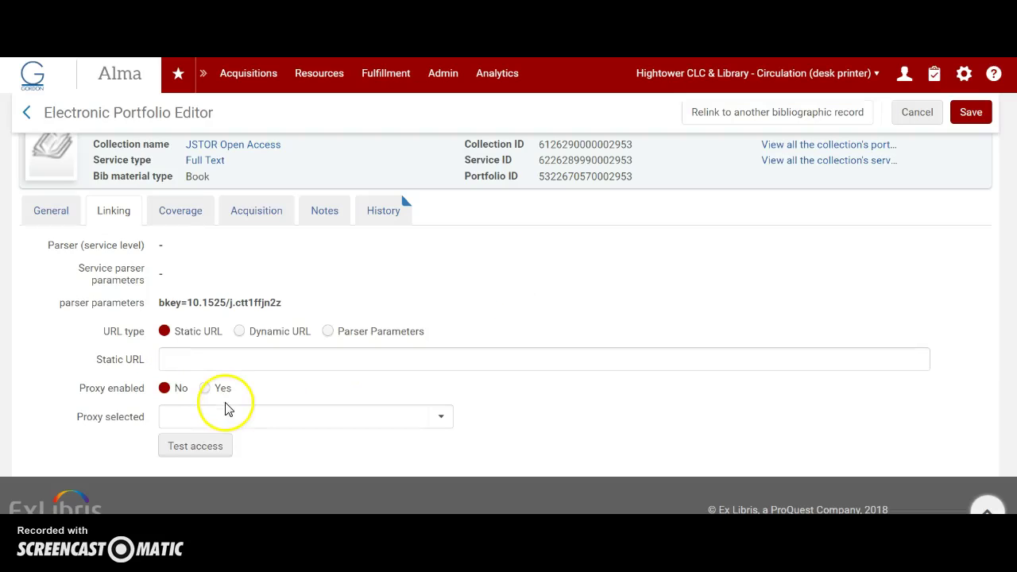
pyautogui.hotkey('alt', 'Tab')
pyautogui.moveTo(393, 185)
pyautogui.mouseDown()
pyautogui.moveTo(127, 180)
pyautogui.moveTo(404, 186)
pyautogui.mouseUp()
pyautogui.hotkey('ctrl', 'c')
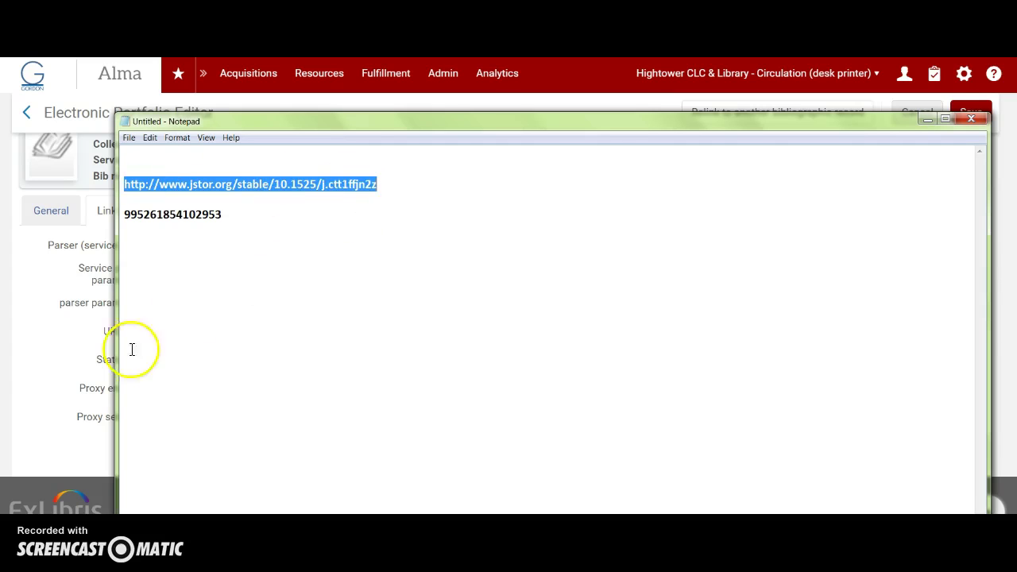
pyautogui.click(22, 387)
pyautogui.click(186, 360)
pyautogui.hotkey('ctrl', 'v')
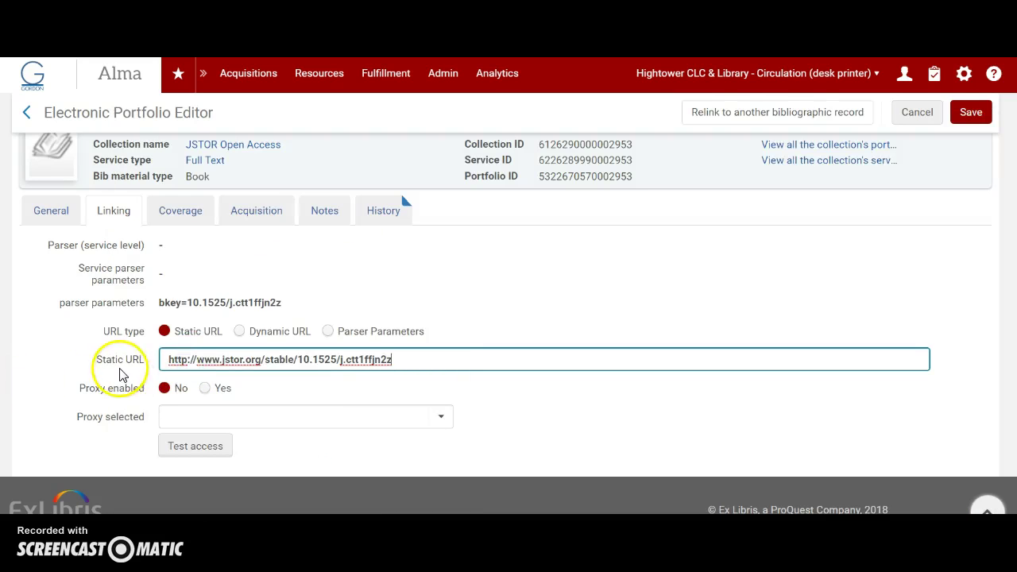
# - Test the portfolio's access through JSTOR Open Access, read the book's Table of Contents online, and close the JSTOR page
pyautogui.click(191, 446)
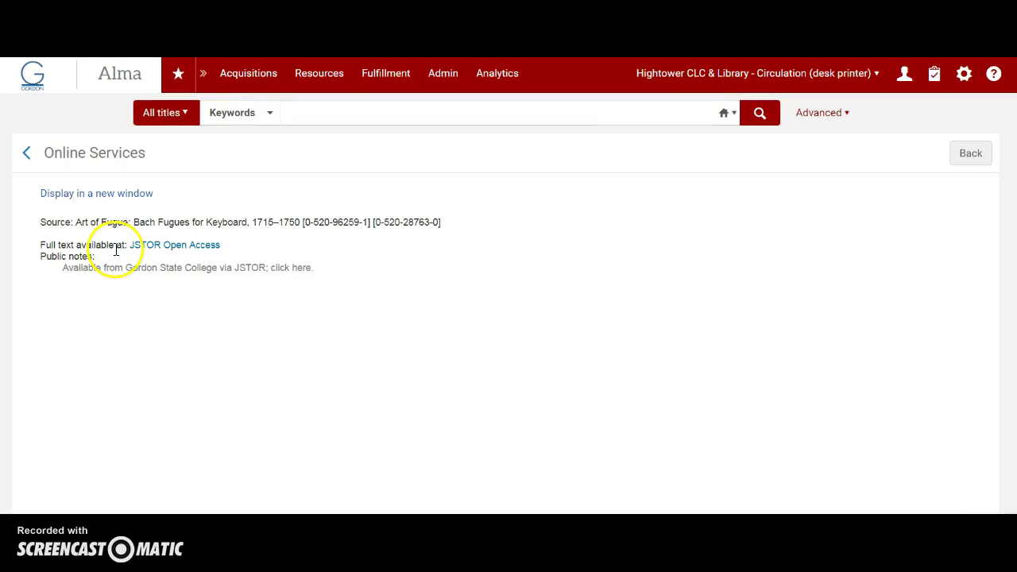
pyautogui.click(180, 244)
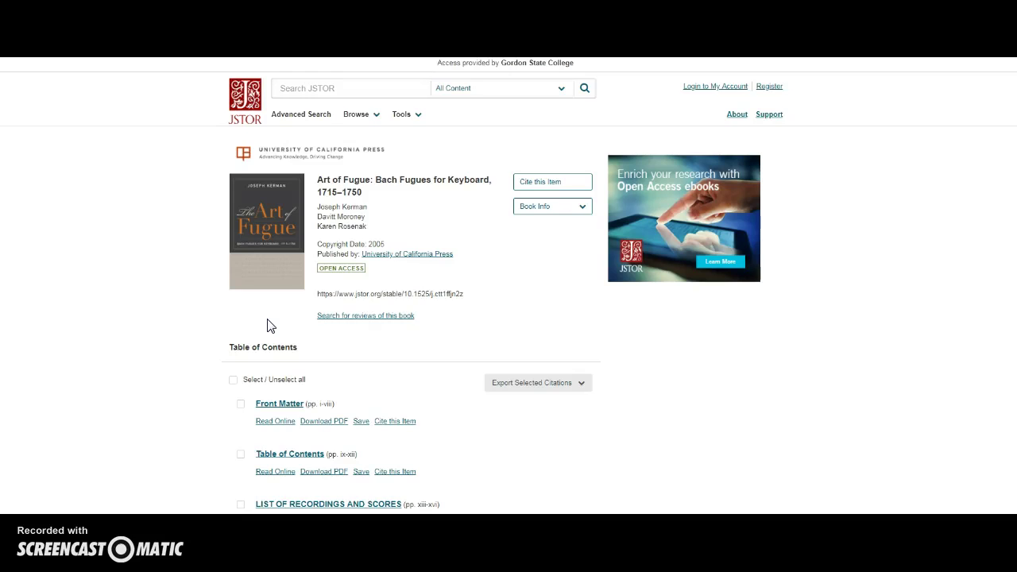
pyautogui.scroll(-3, 268, 325)
pyautogui.click(257, 256)
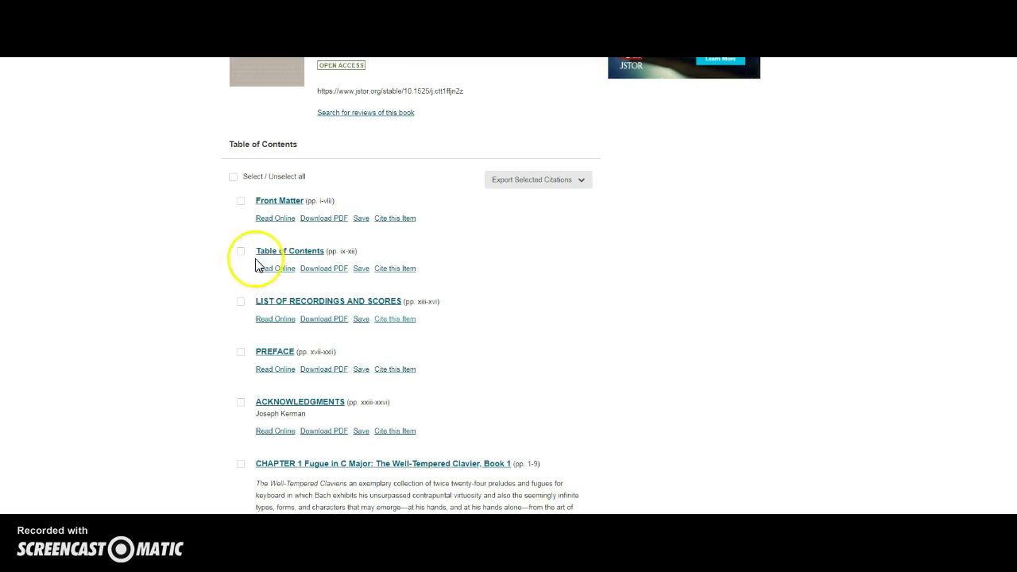
pyautogui.click(274, 267)
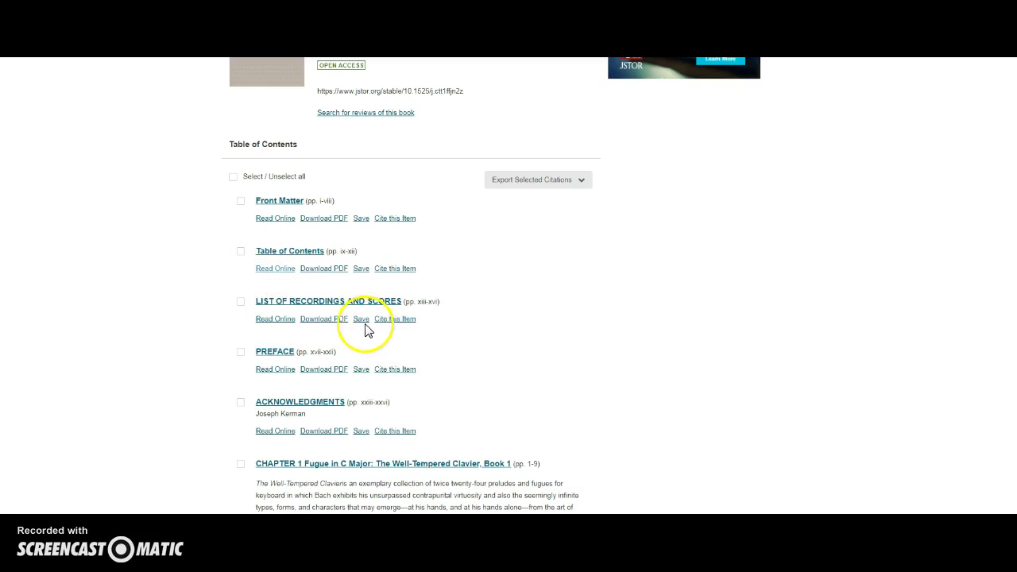
pyautogui.click(278, 270)
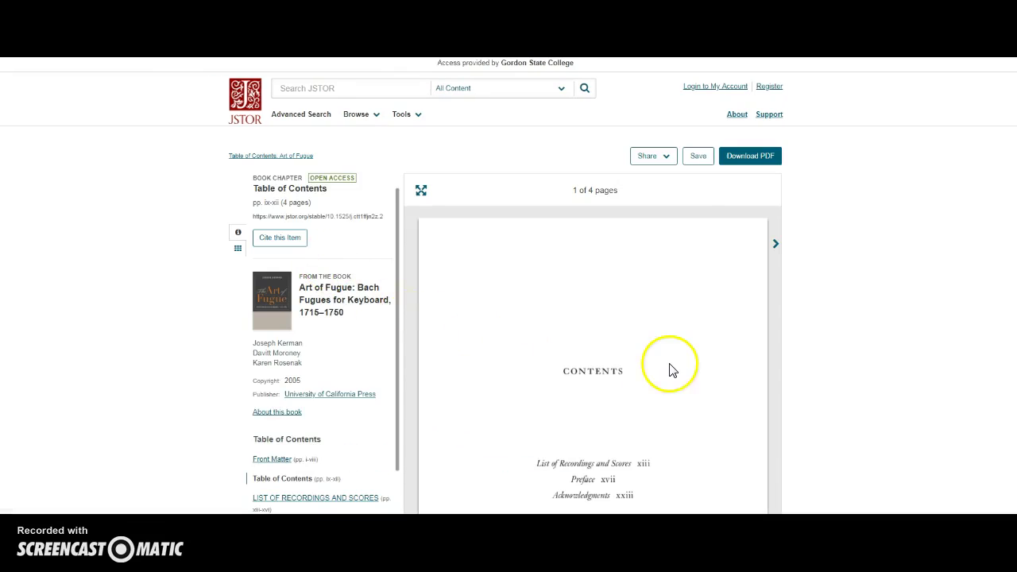
pyautogui.scroll(-3, 670, 368)
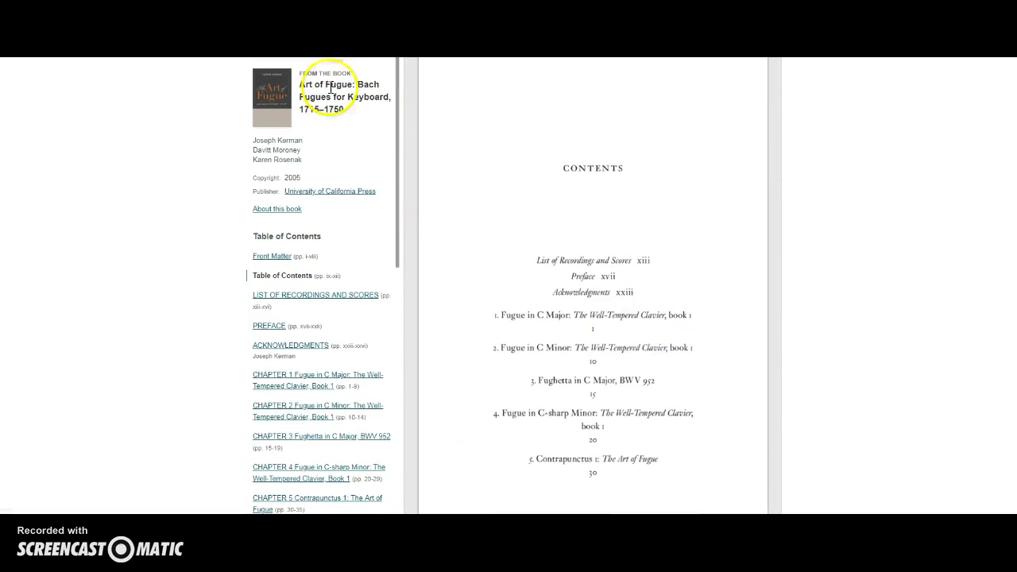
pyautogui.hotkey('ctrl', 'w')
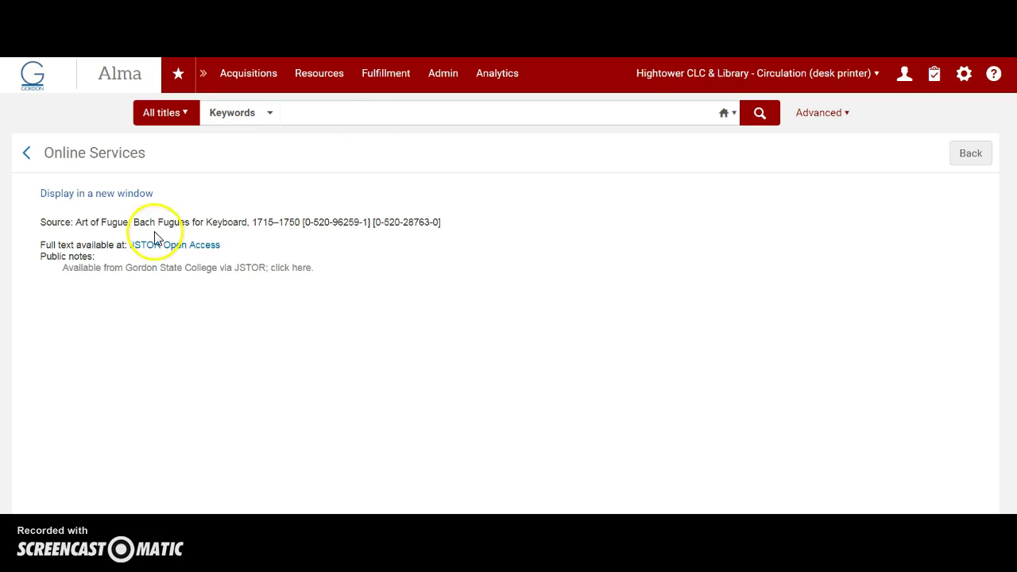
pyautogui.click(99, 194)
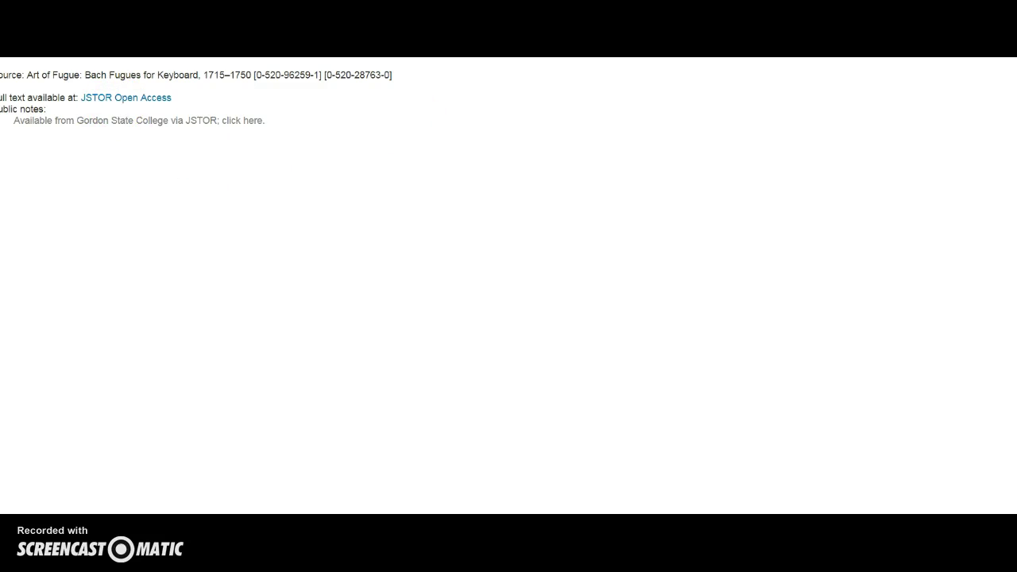
pyautogui.hotkey('ctrl', 'w')
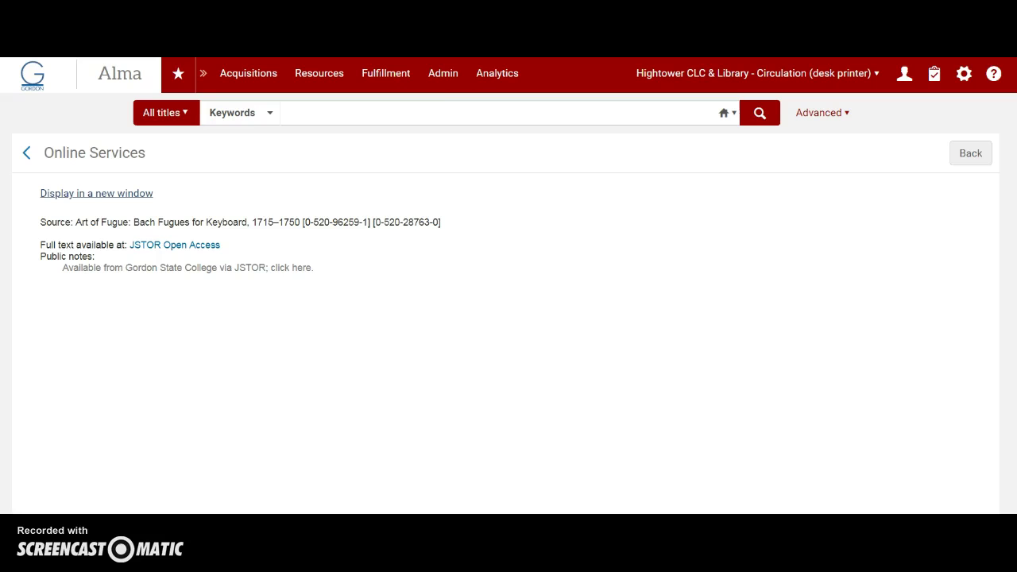
pyautogui.click(24, 155)
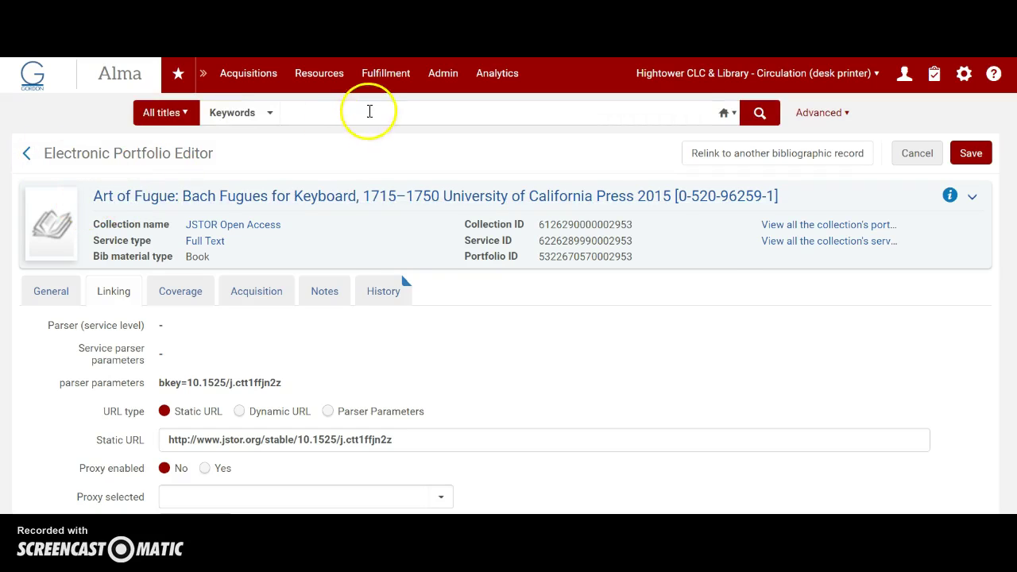
pyautogui.click(368, 111)
pyautogui.click(403, 146)
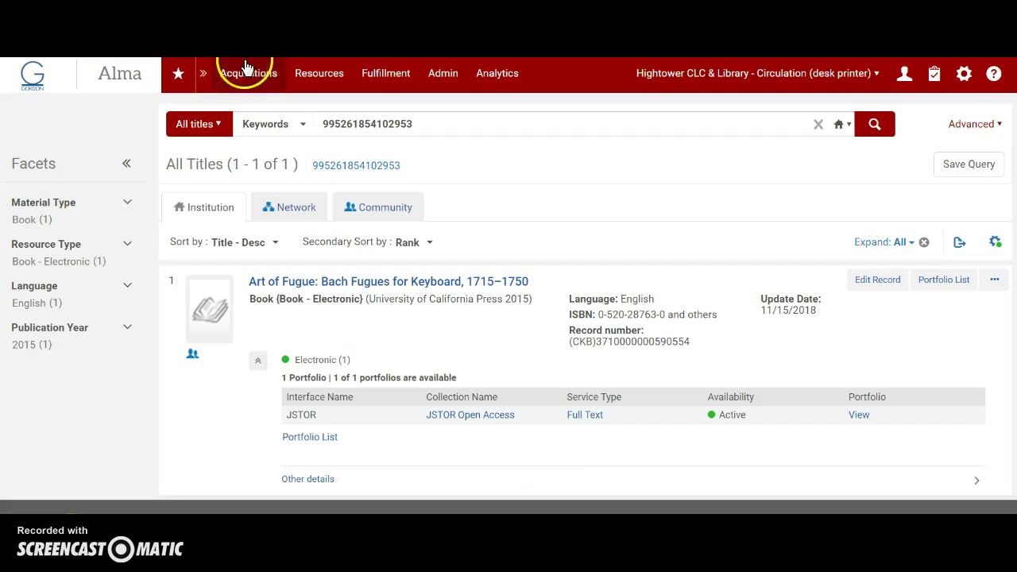
# - Switch to the Excel Online sheet and fill the Art of Fugue row with Orange, Accent 2, Lighter 40%
pyautogui.hotkey('alt', 'Tab')
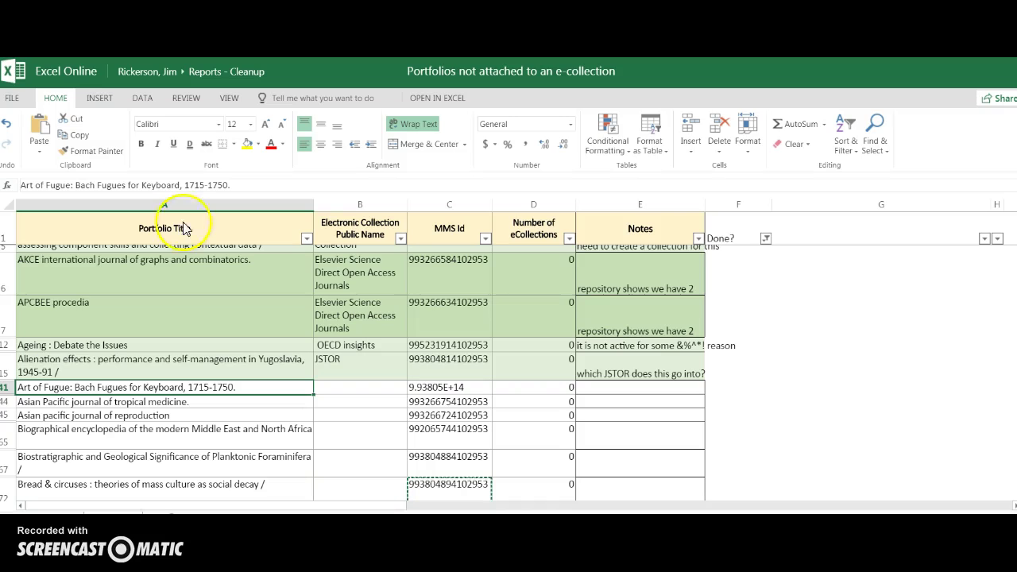
pyautogui.click(7, 390)
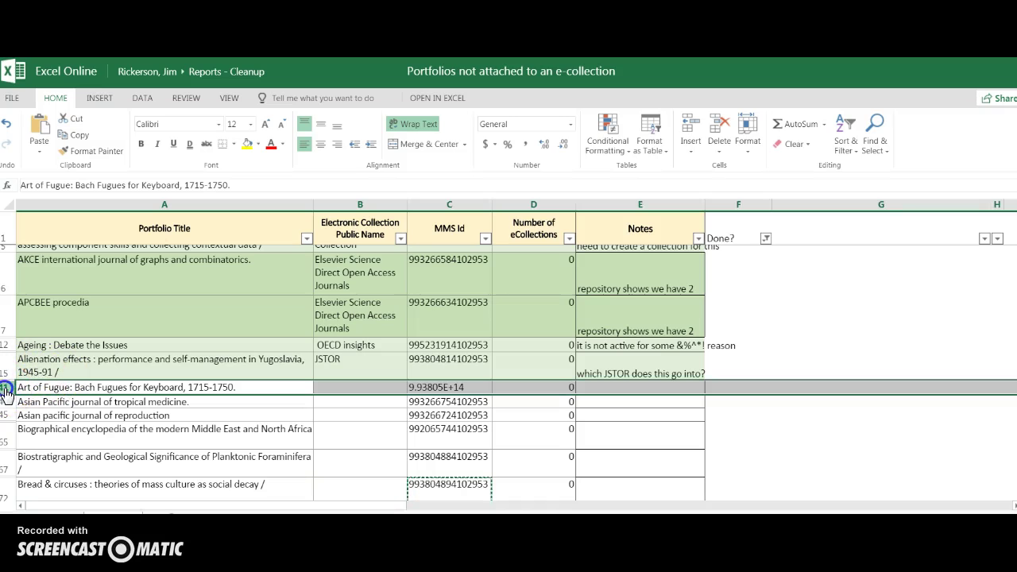
pyautogui.click(257, 145)
pyautogui.click(312, 221)
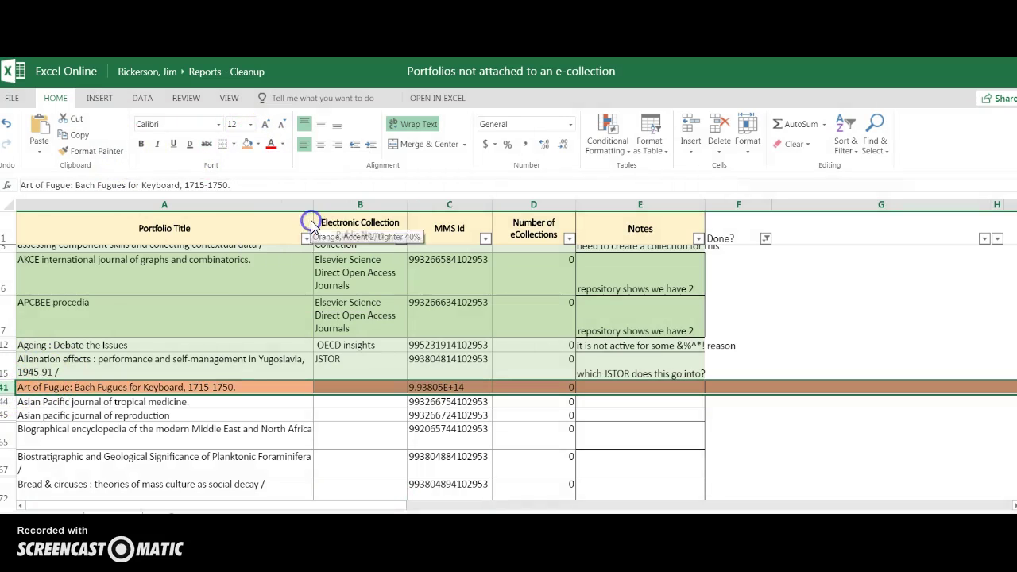
pyautogui.click(134, 399)
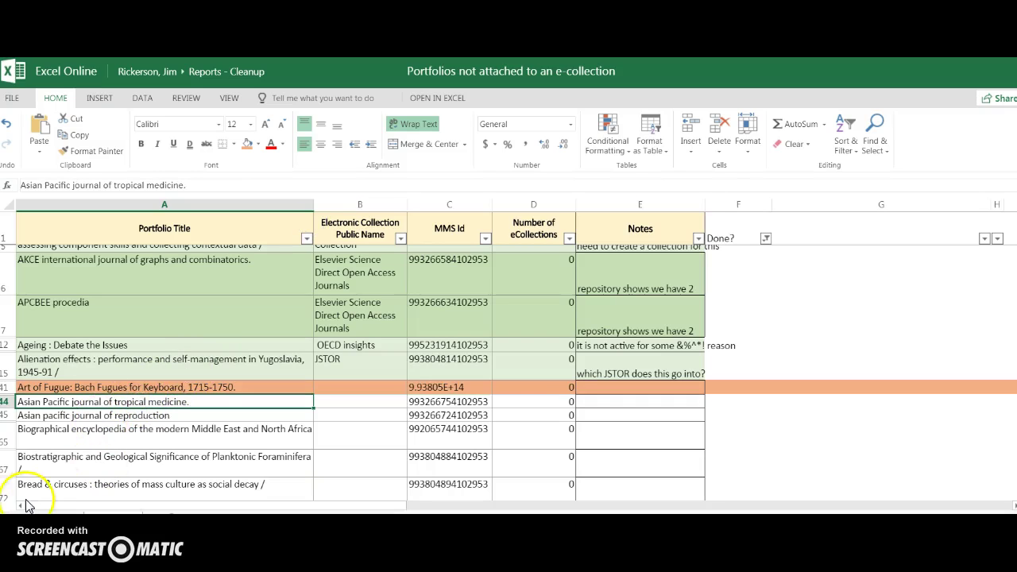